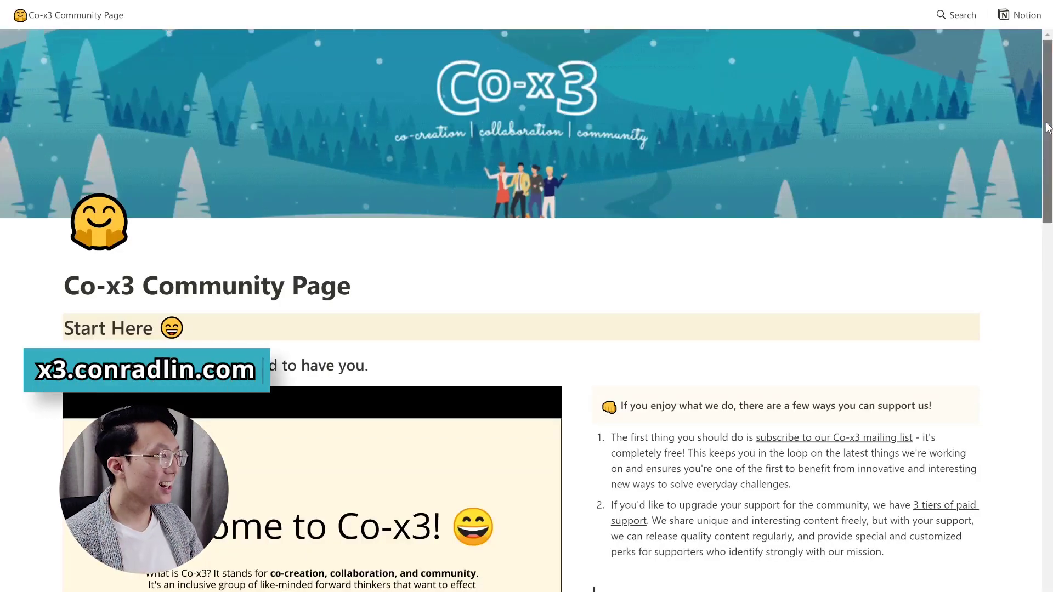
# - Scroll to the Template Library and open the Be Intentional (Enhanced Version) template
pyautogui.moveTo(1047, 135); pyautogui.dragTo(1051, 413)
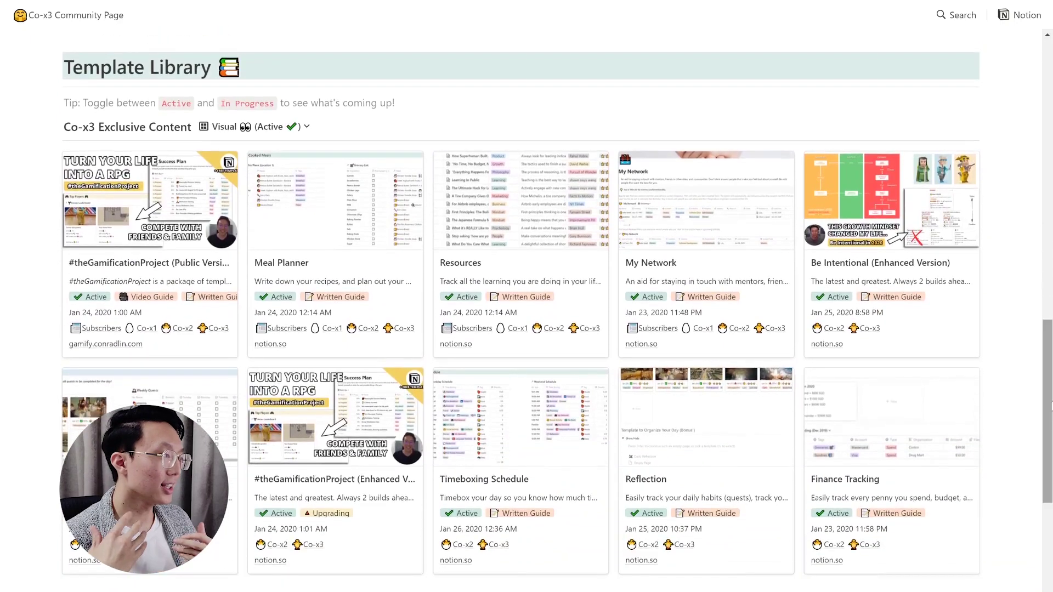
pyautogui.click(958, 249)
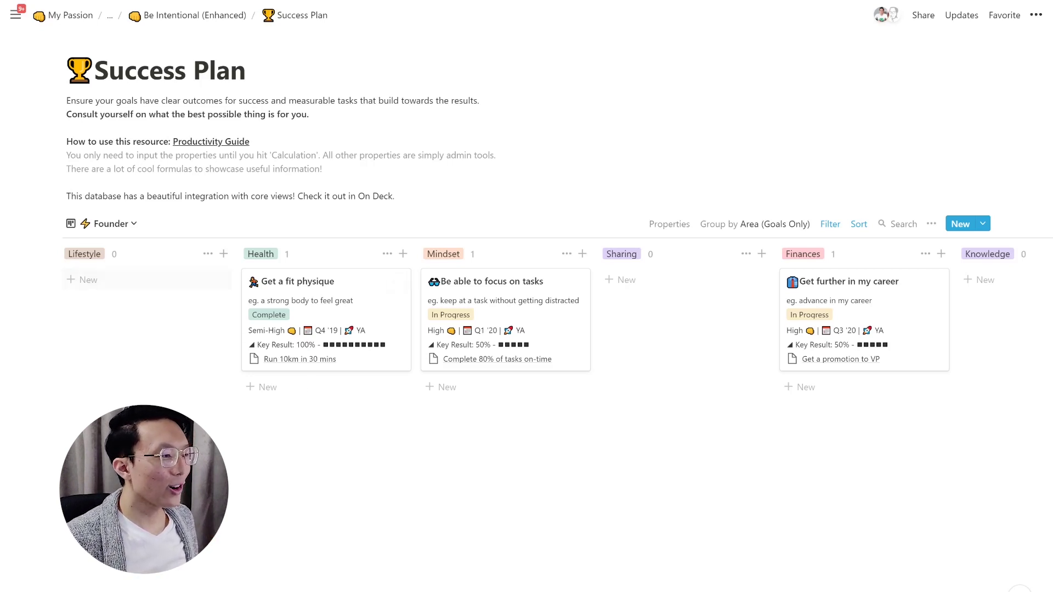
# - Check the Founder view list, then scroll the Success Plan board across all area columns
pyautogui.click(130, 228)
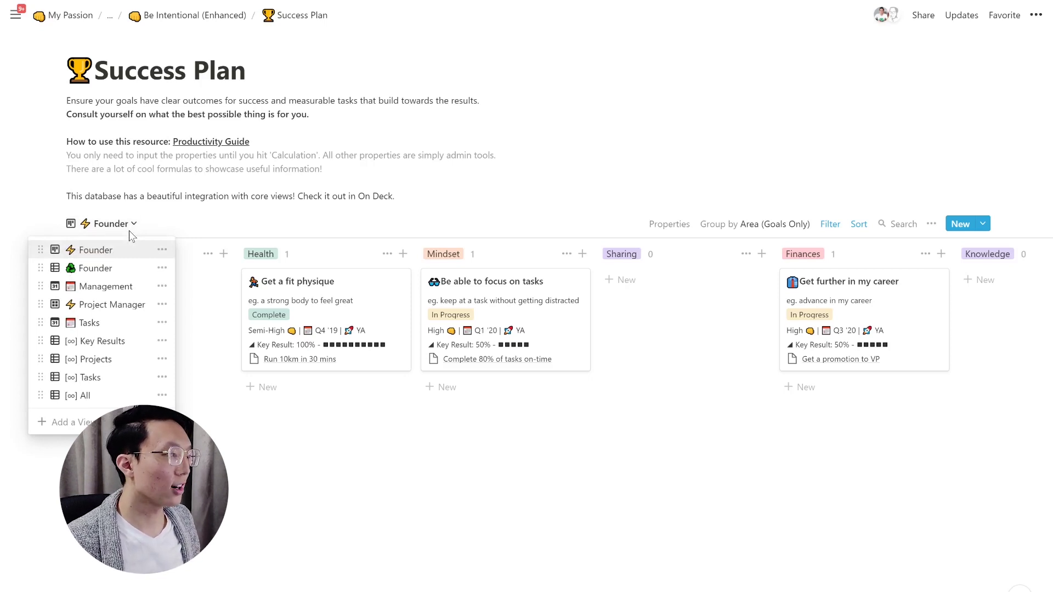
pyautogui.click(280, 407)
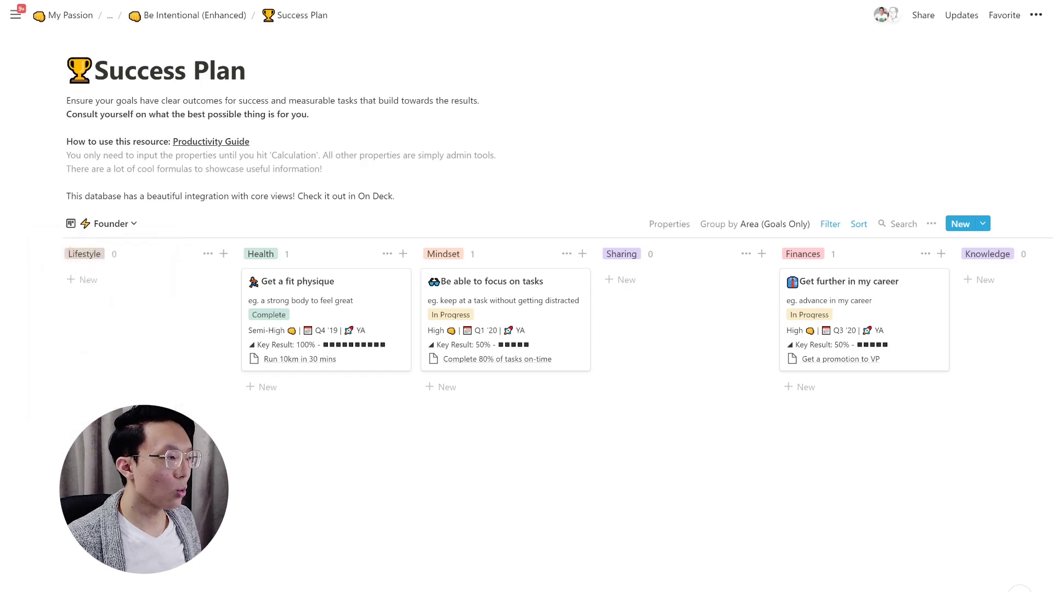
pyautogui.hscroll(6, 537, 318)
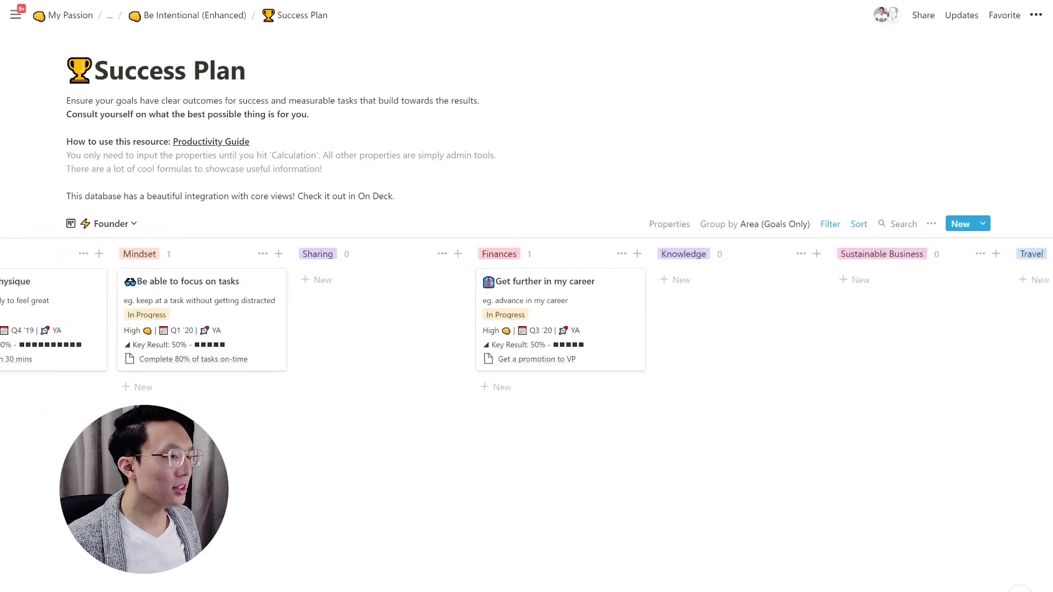
pyautogui.hscroll(10, 537, 318)
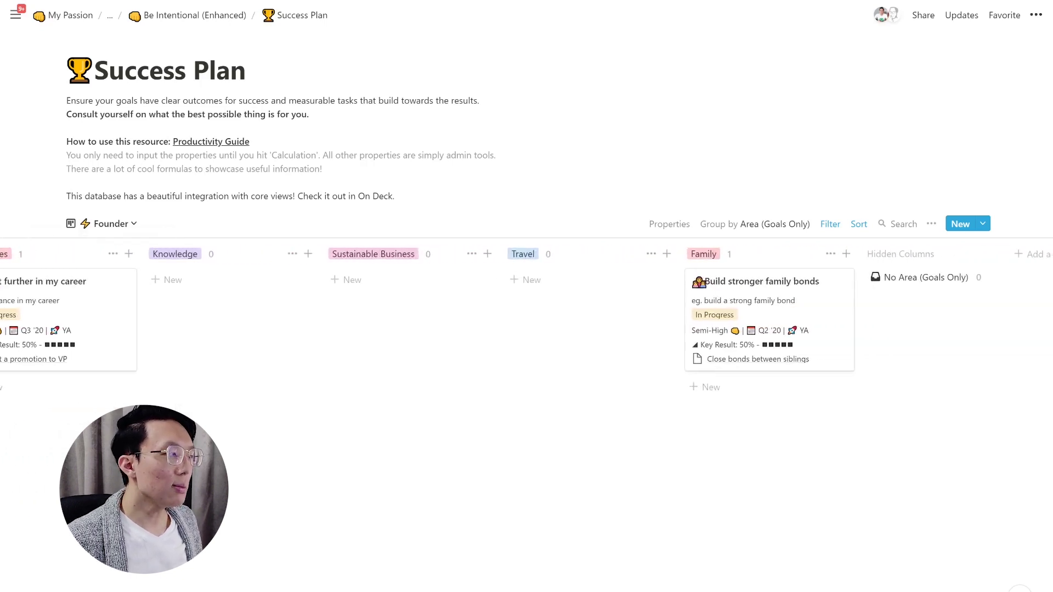
pyautogui.hscroll(-13, 538, 318)
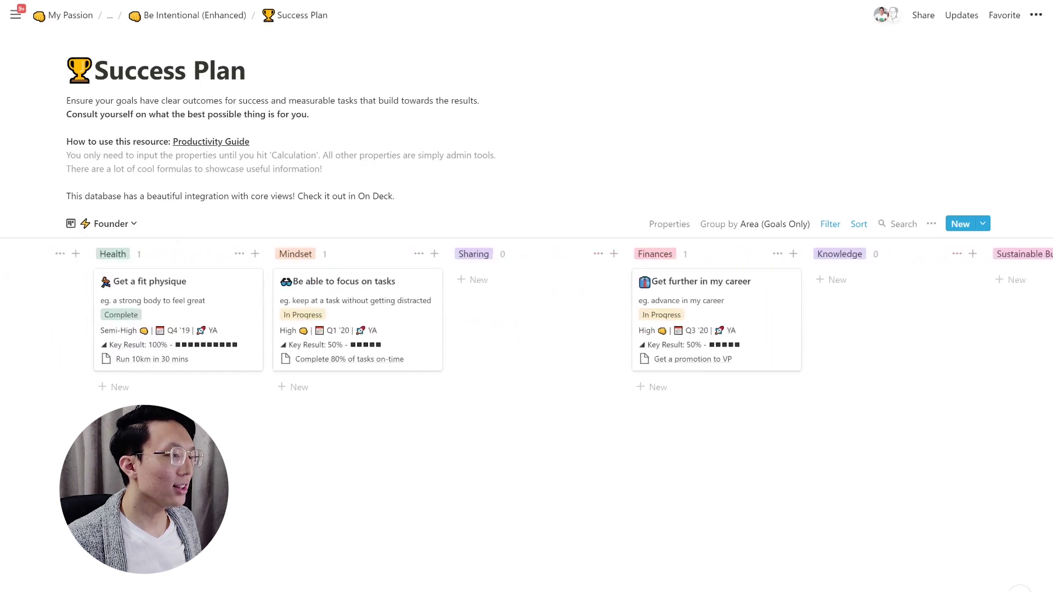
pyautogui.hscroll(-2, 537, 318)
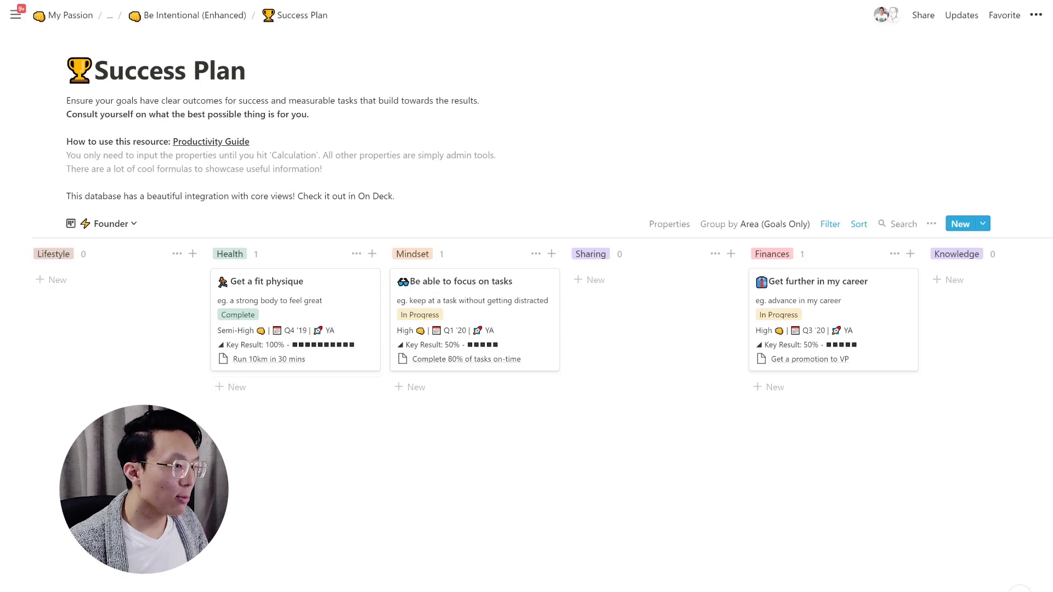
# - Create the downstream key result 'Get a raise of $1000' on the 'Get further in my career' goal
pyautogui.click(844, 351)
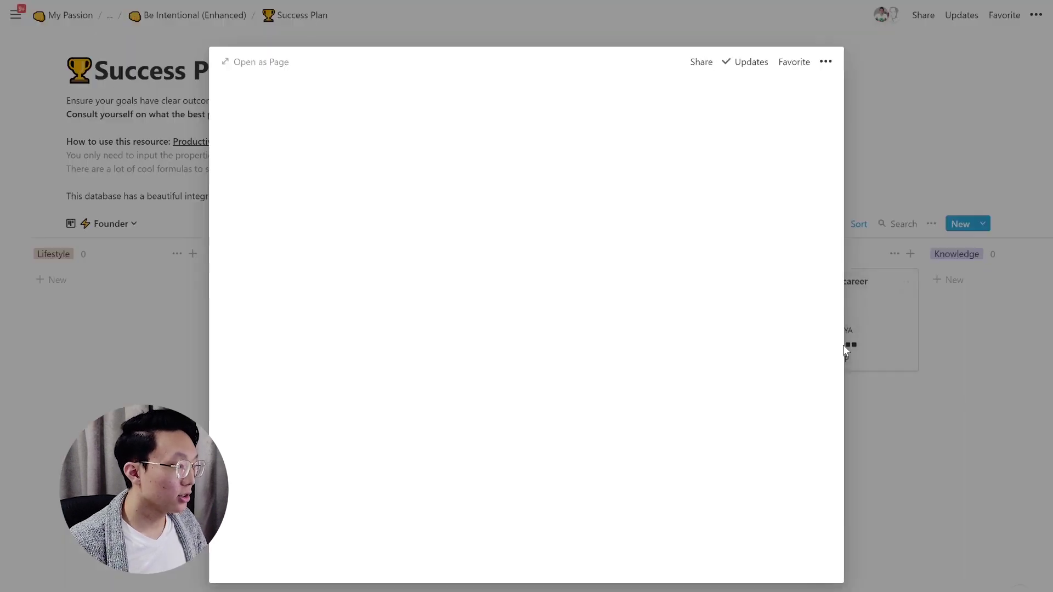
pyautogui.scroll(-4, 682, 415)
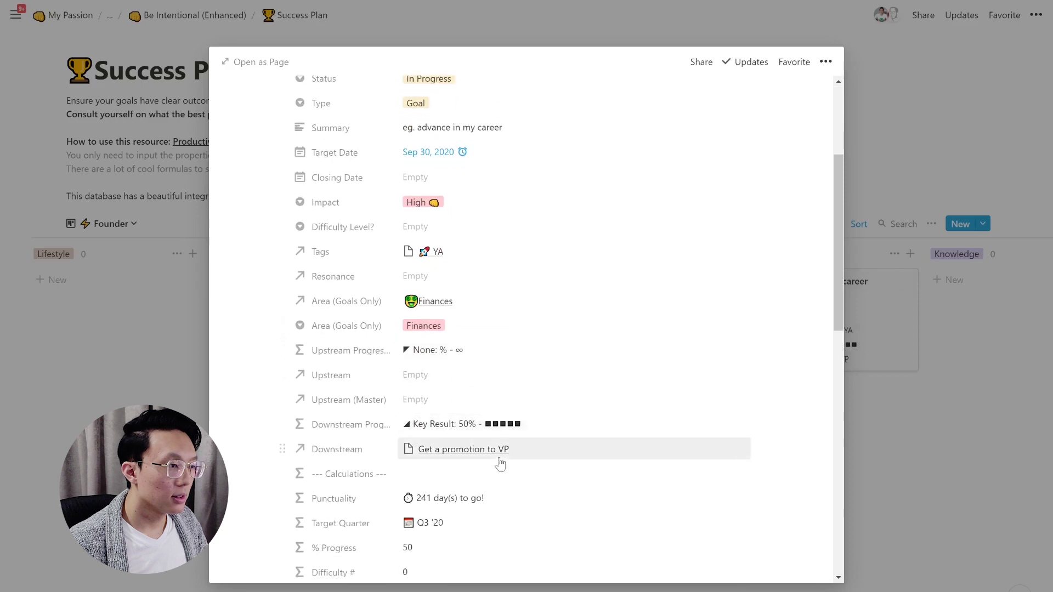
pyautogui.click(498, 457)
pyautogui.write('Get a raise of $1000')
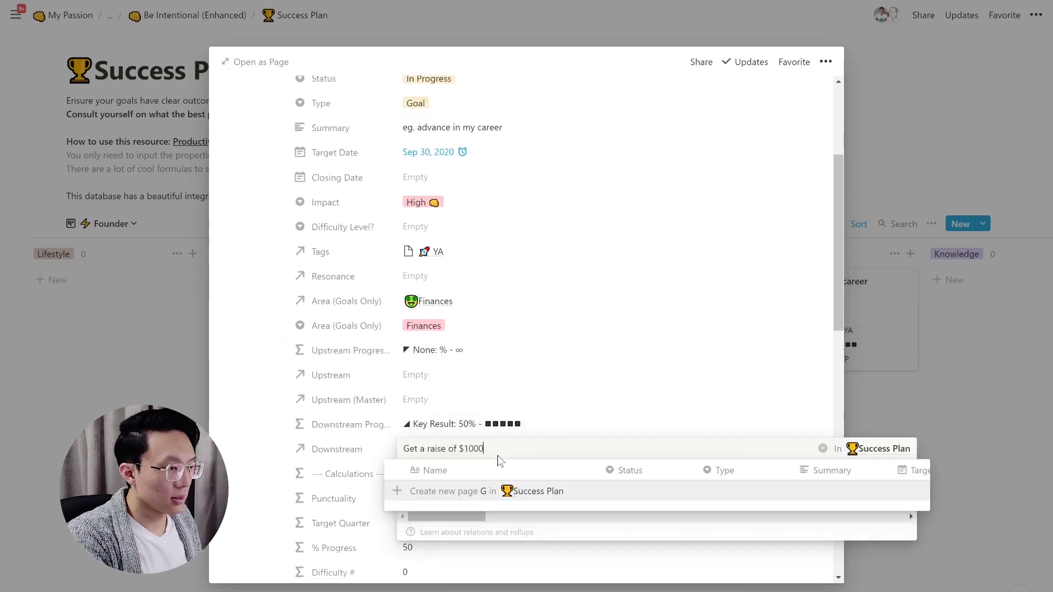
pyautogui.click(499, 493)
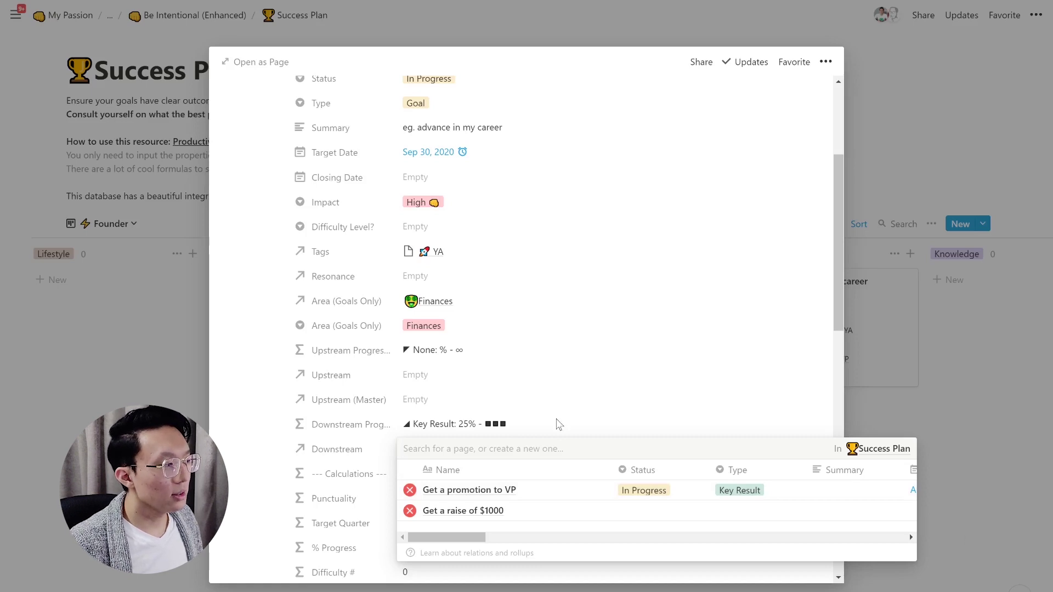
pyautogui.click(559, 424)
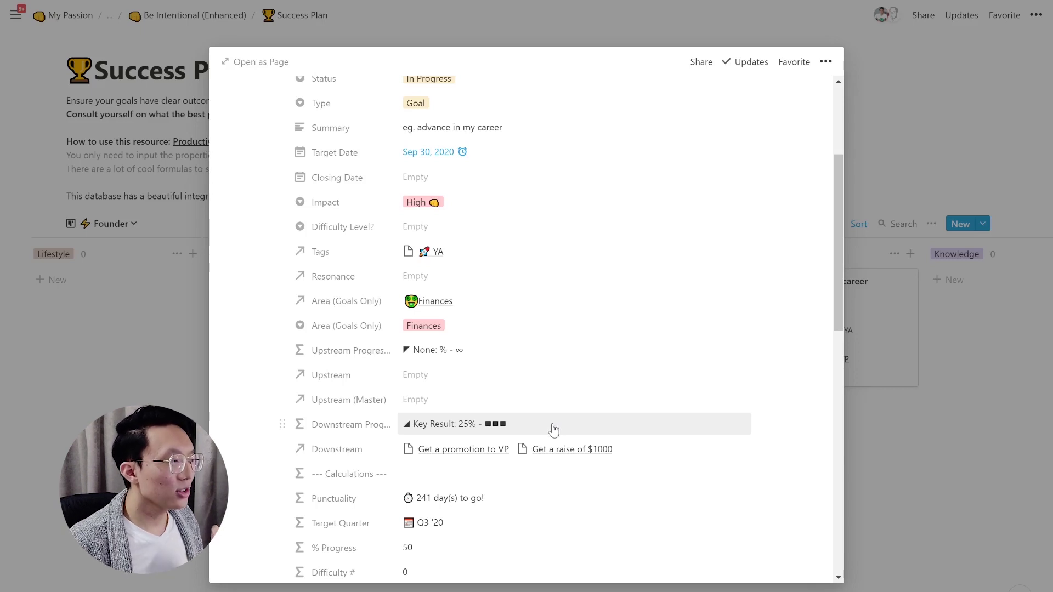
pyautogui.click(869, 374)
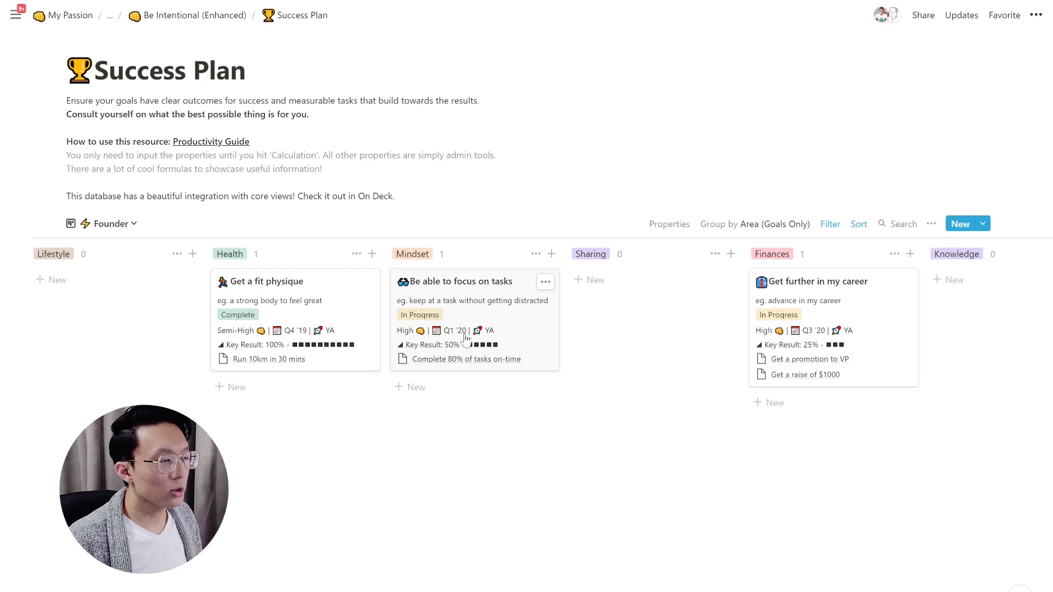
# - Look over the board's sort options and view list, then go back to Core Views
pyautogui.click(860, 227)
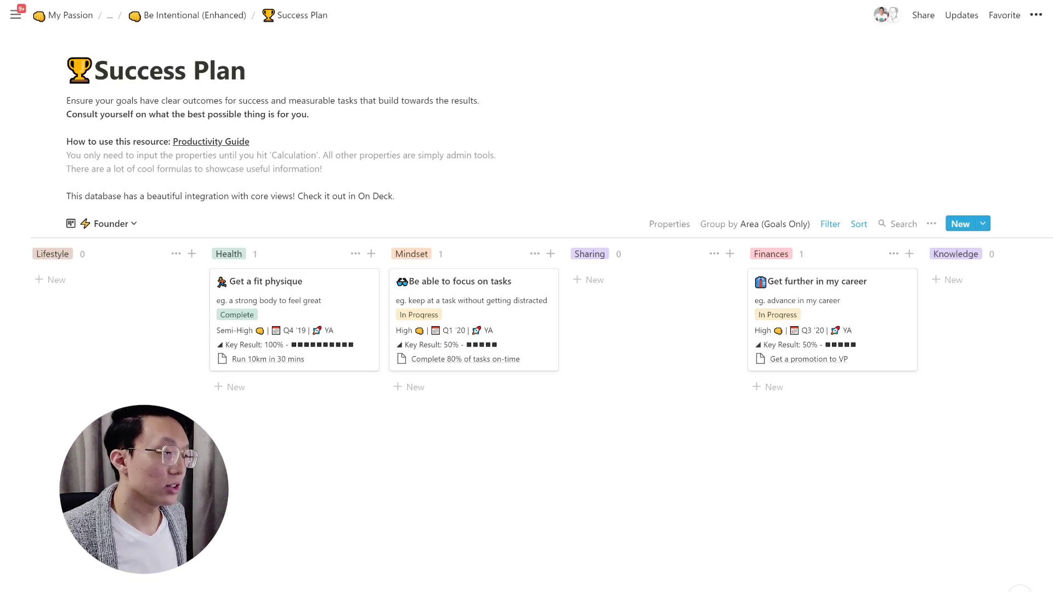
pyautogui.click(114, 225)
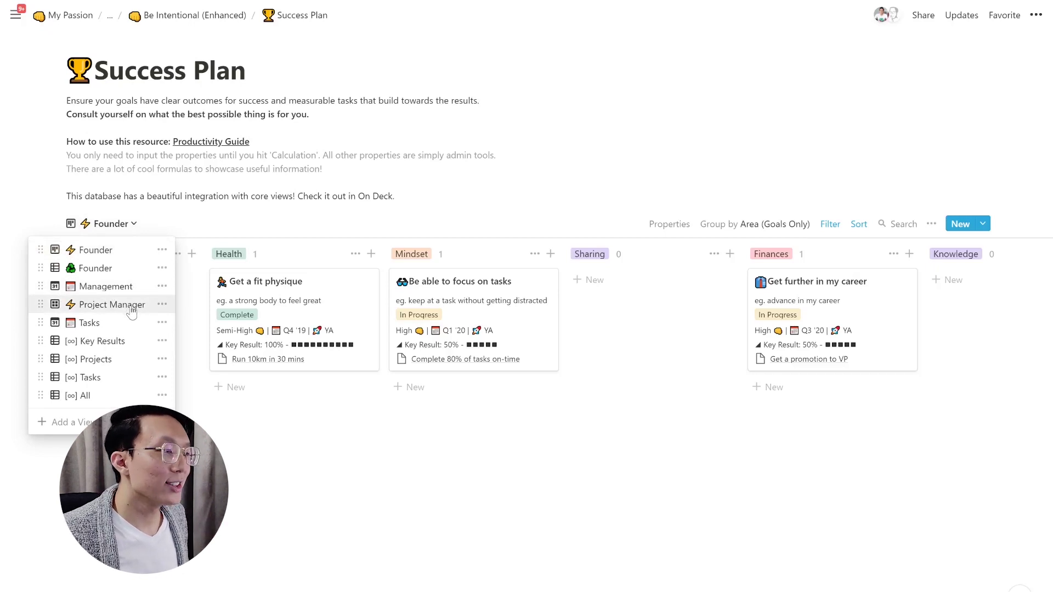
pyautogui.click(272, 226)
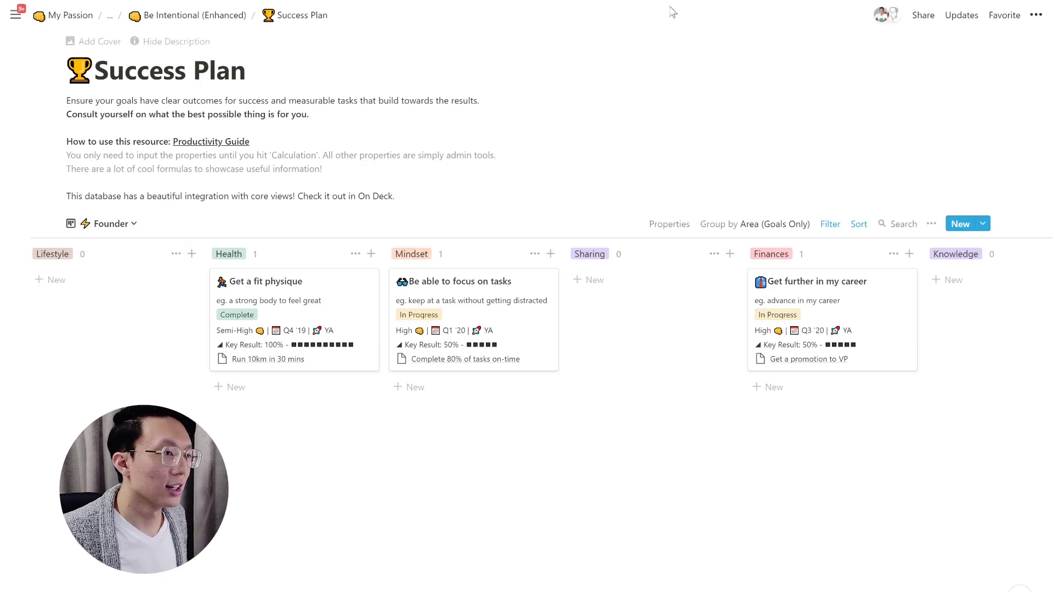
pyautogui.hotkey('ctrl', '[')
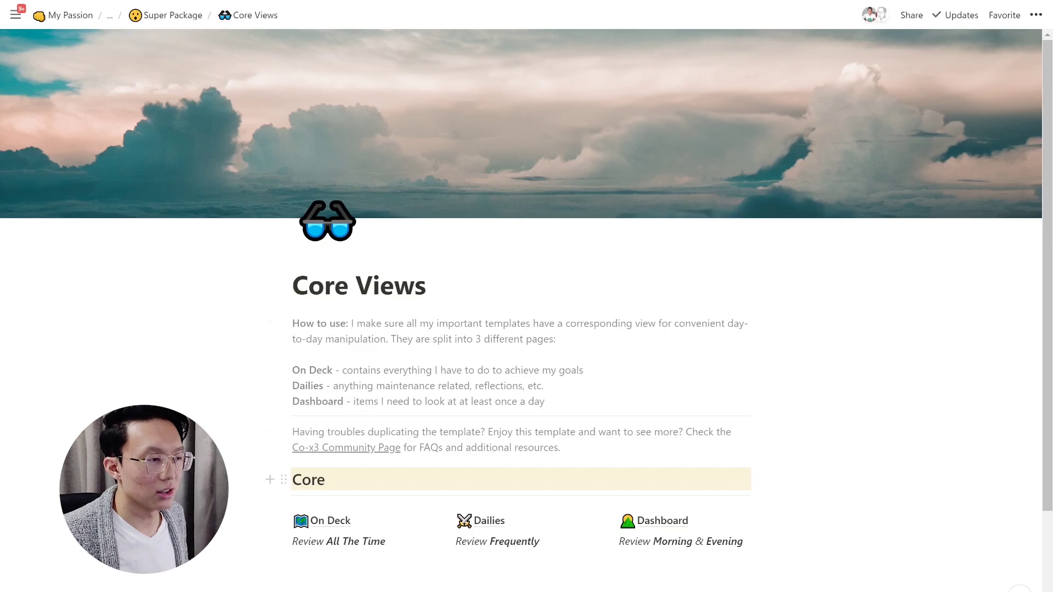
# - Open the On Deck page and expand its Goals section
pyautogui.click(330, 522)
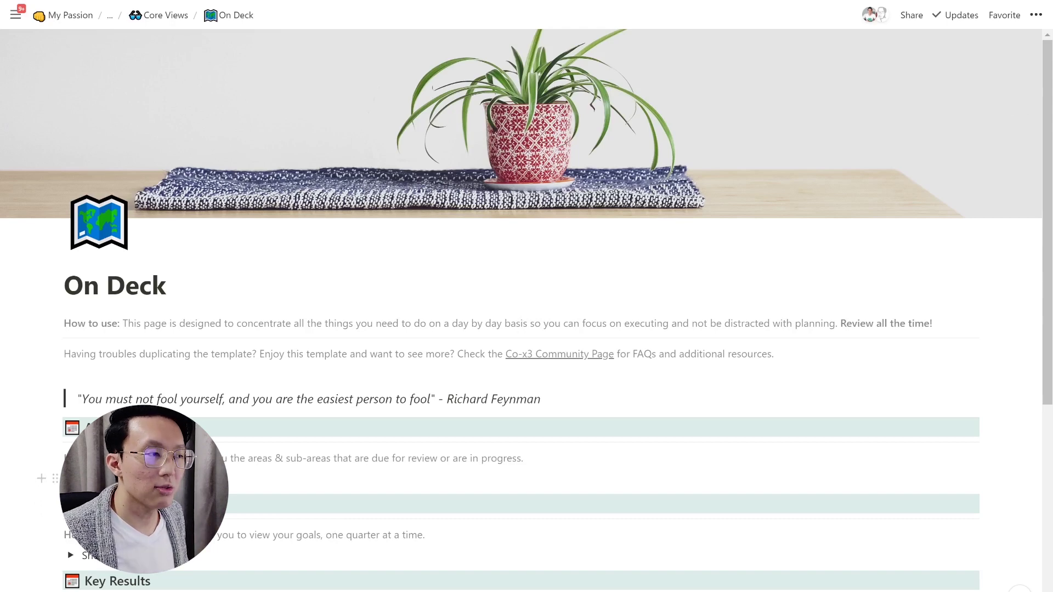
pyautogui.scroll(-6, 65, 236)
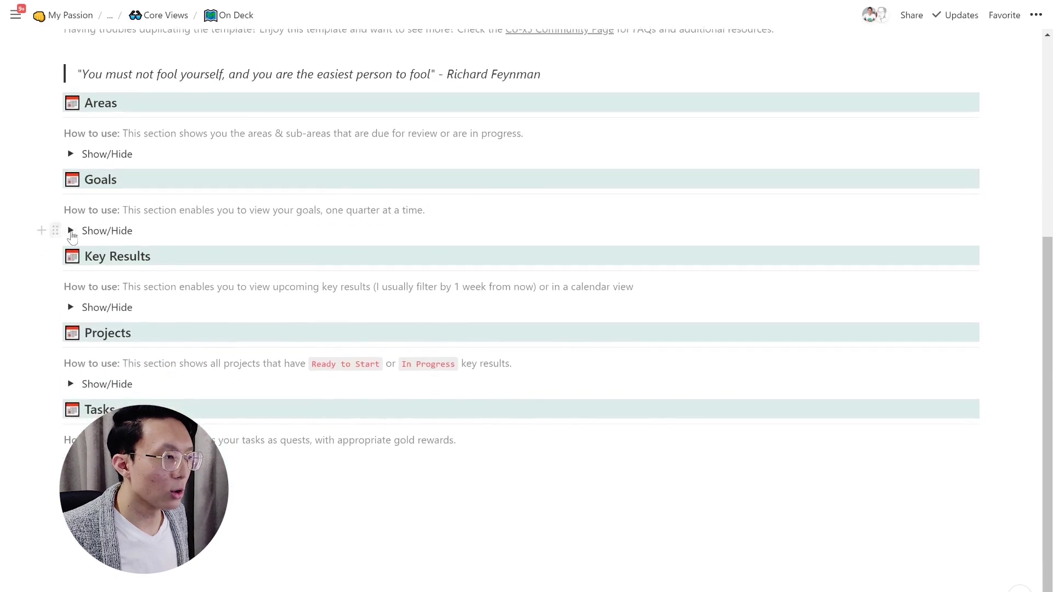
pyautogui.click(70, 231)
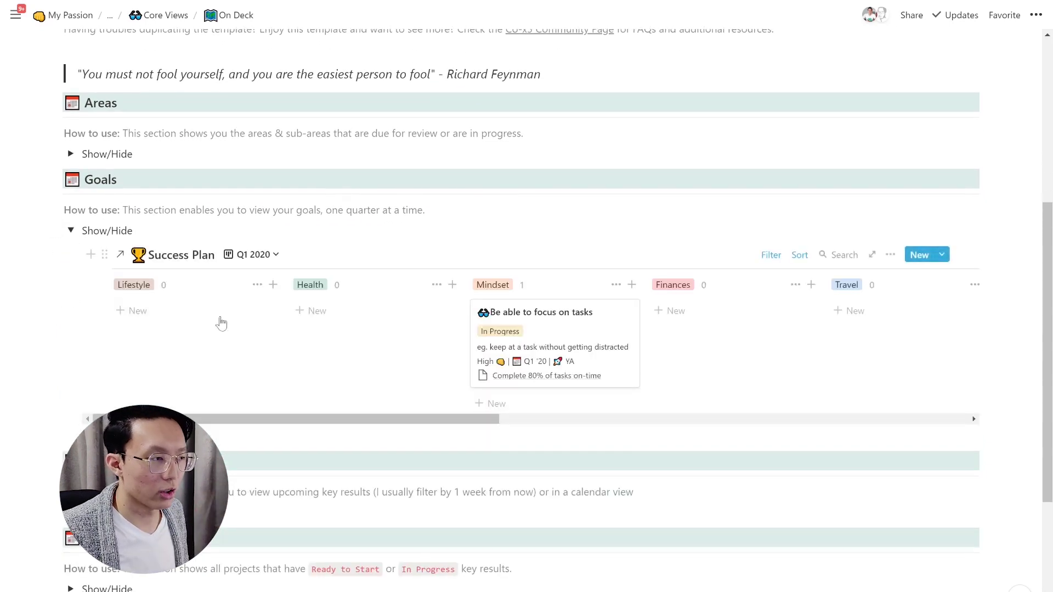
# - Switch the goals board to the Q2 2020 view, then back to Q1 2020
pyautogui.click(264, 256)
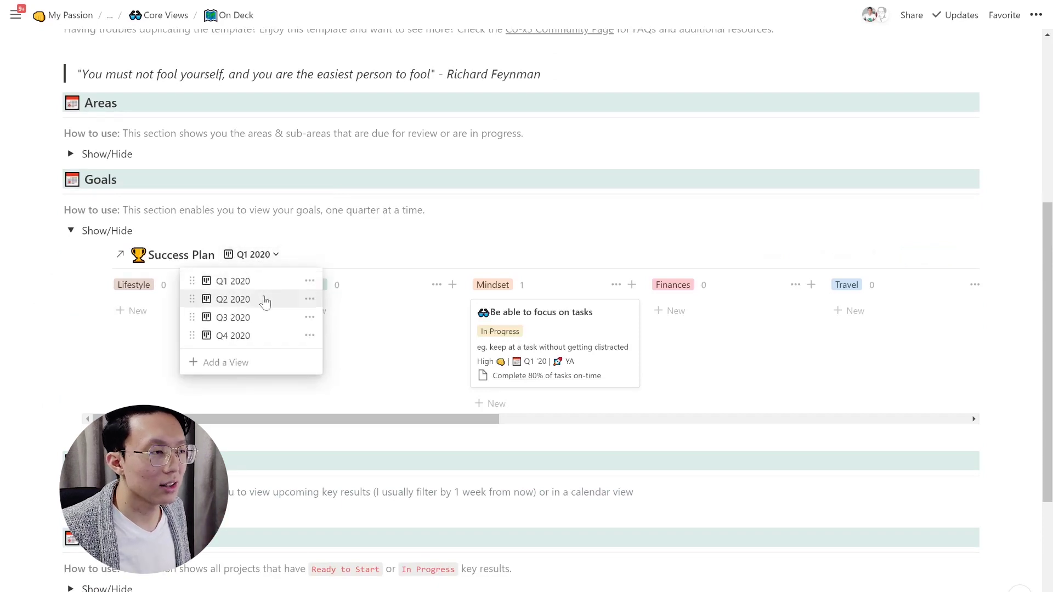
pyautogui.click(265, 300)
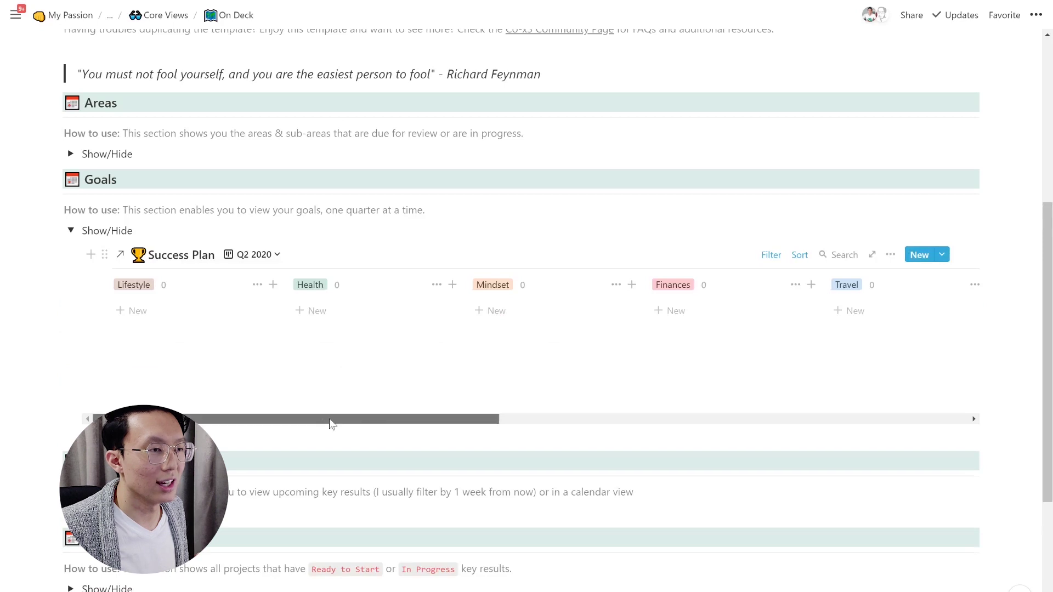
pyautogui.moveTo(350, 422)
pyautogui.mouseDown()
pyautogui.moveTo(677, 423)
pyautogui.moveTo(346, 421)
pyautogui.mouseUp()
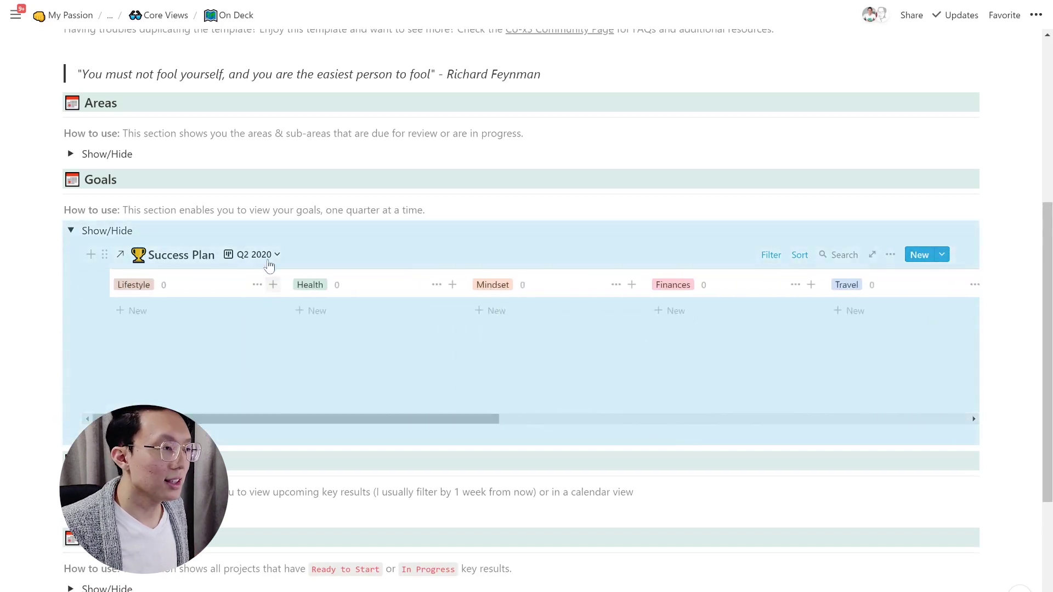
pyautogui.click(269, 262)
pyautogui.click(257, 278)
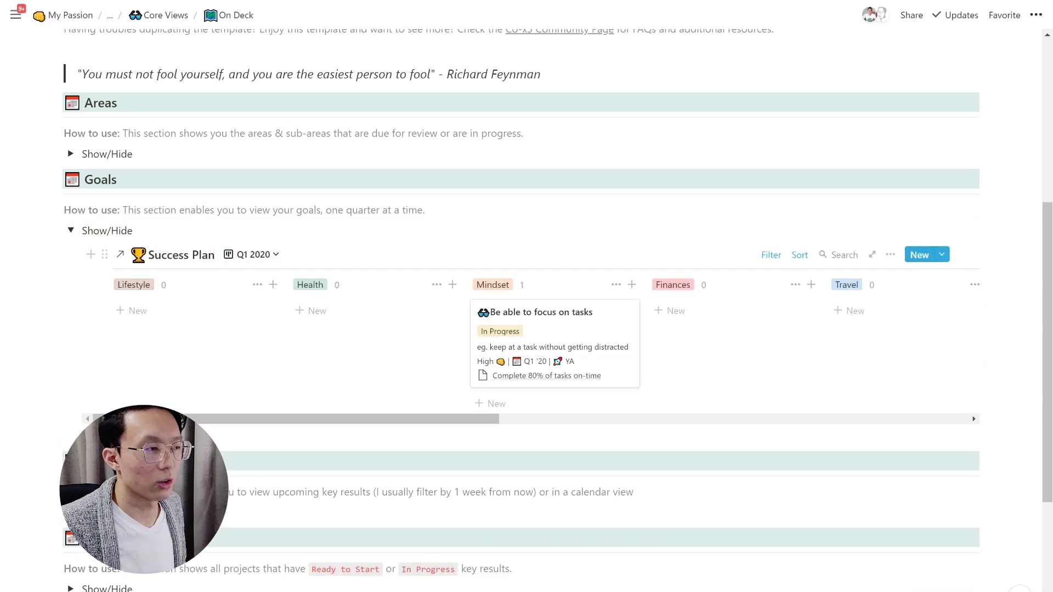
pyautogui.scroll(-4, 527, 307)
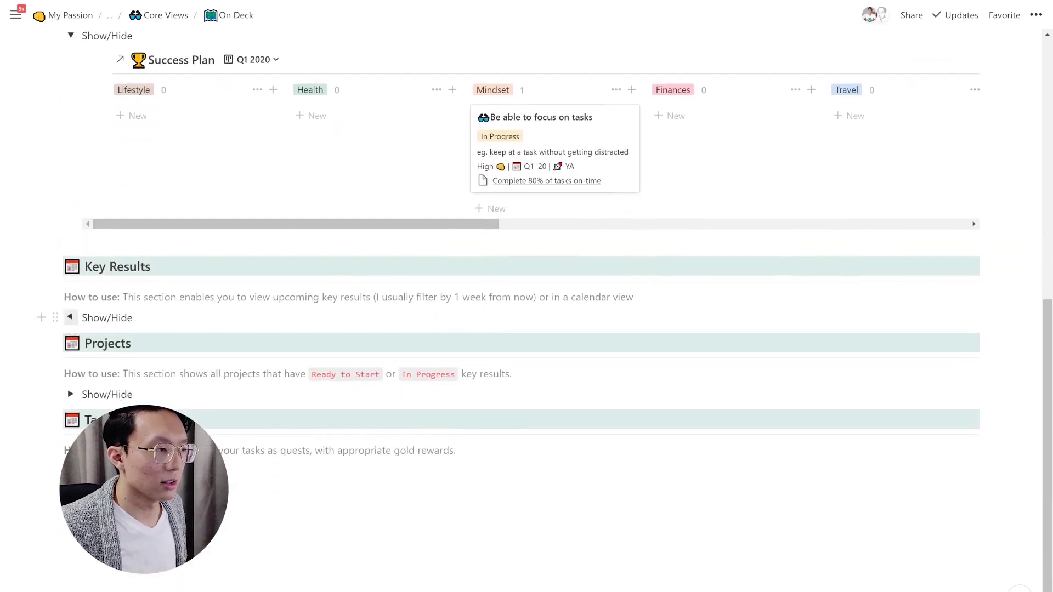
# - Expand the Key Results and Projects sections and scroll down to the Tasks quest list
pyautogui.click(70, 318)
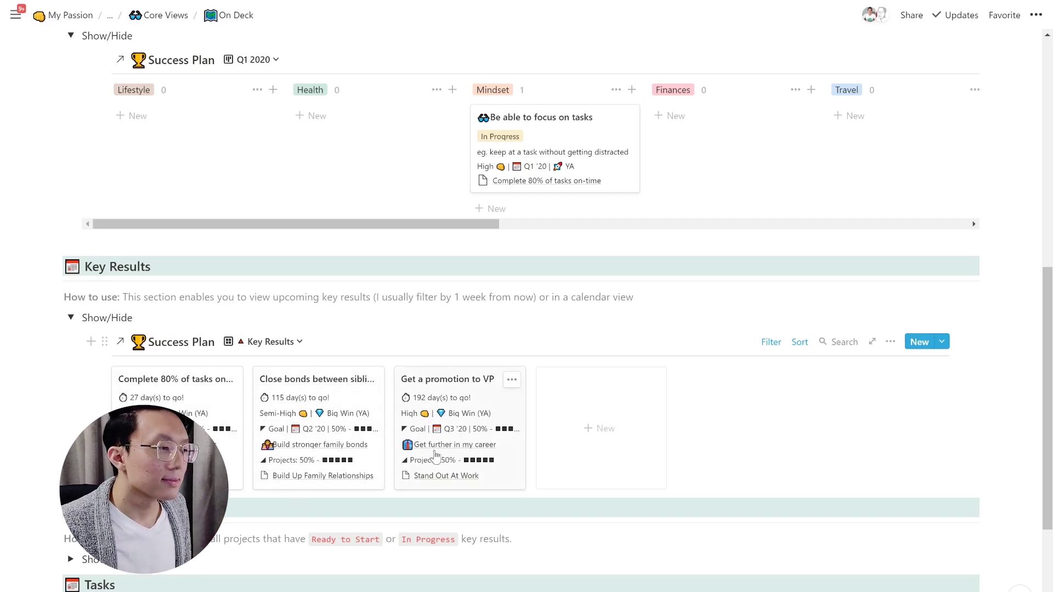
pyautogui.scroll(-3, 433, 458)
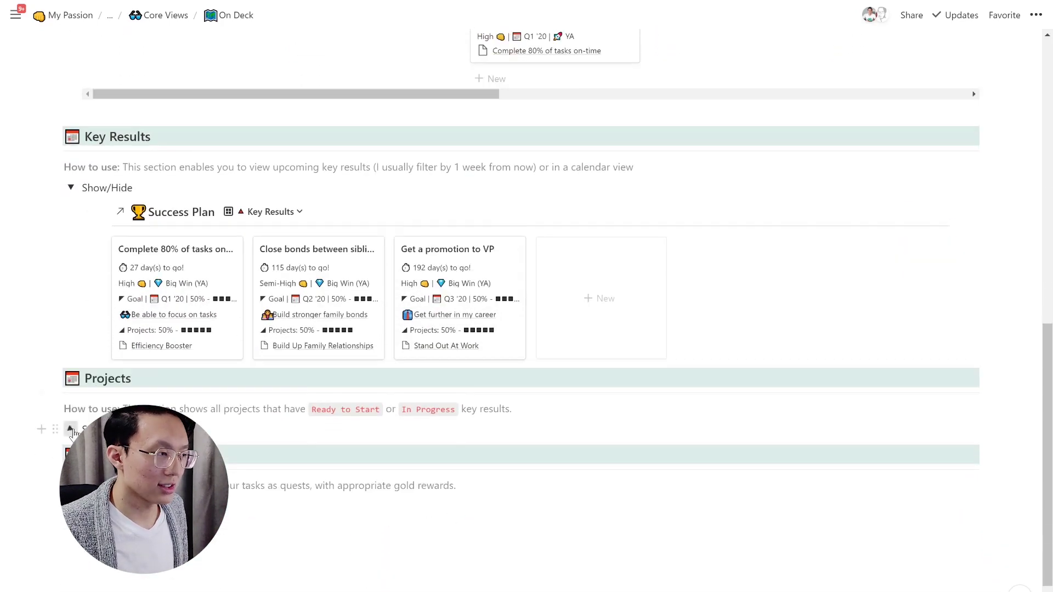
pyautogui.click(70, 429)
pyautogui.scroll(-2, 71, 434)
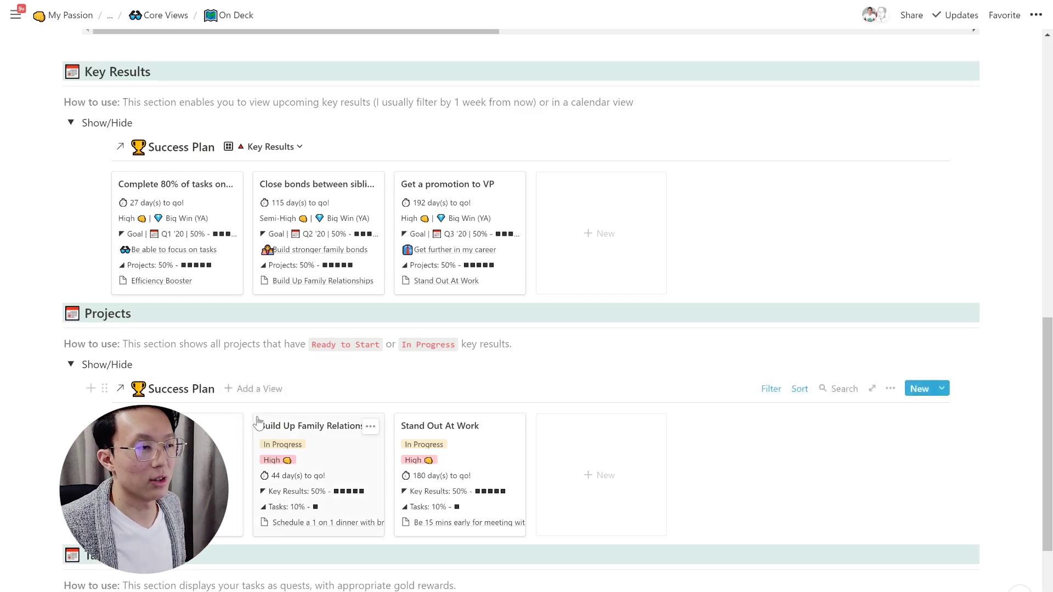
pyautogui.scroll(-3, 241, 469)
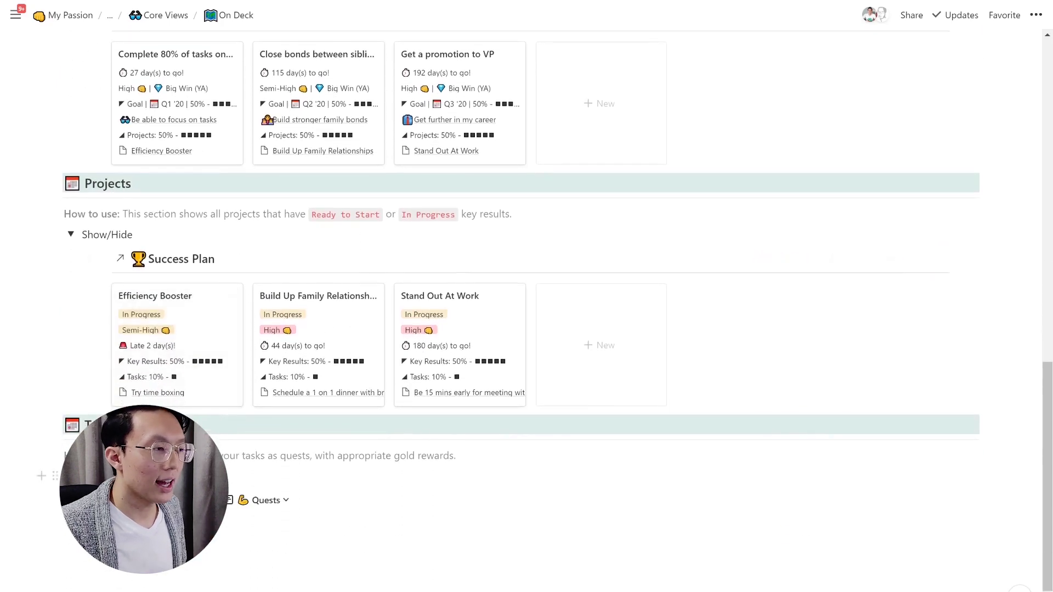
pyautogui.scroll(-1, 527, 307)
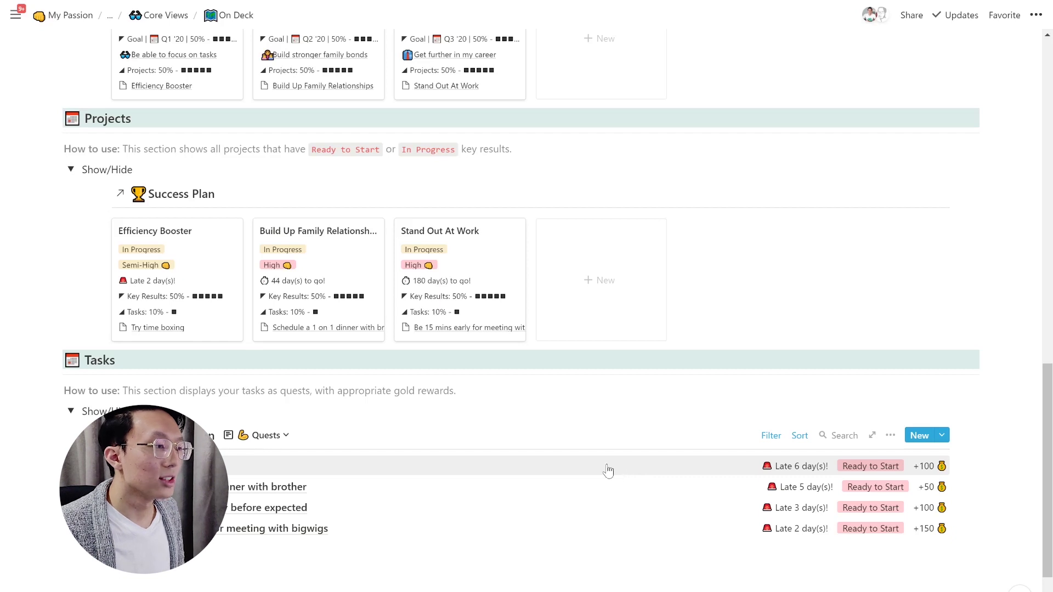
pyautogui.click(603, 469)
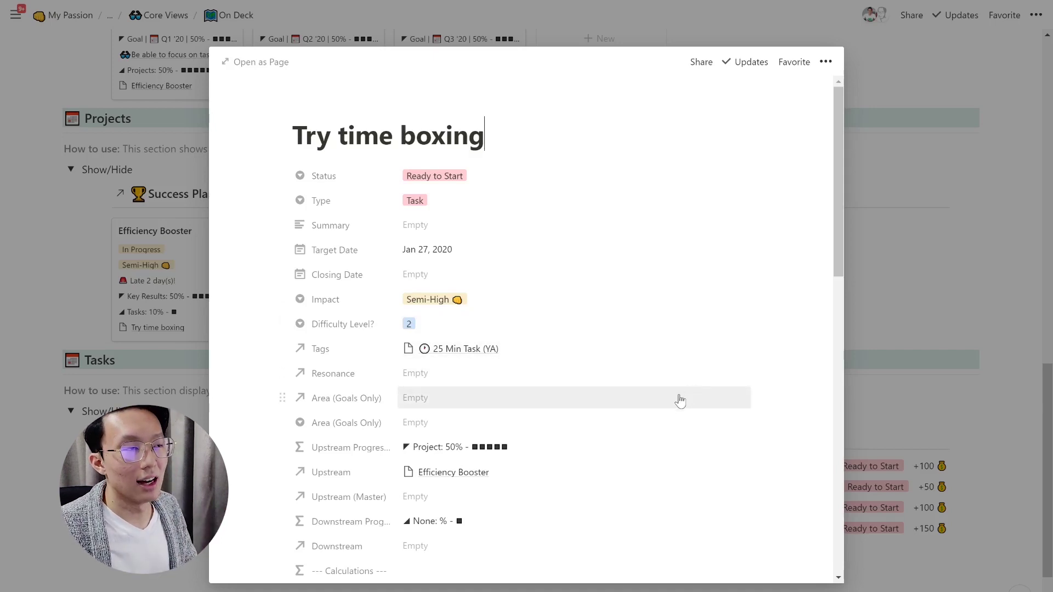
# - Close the 'Try time boxing' task preview and return to the Be Intentional (Enhanced) page
pyautogui.click(923, 373)
pyautogui.scroll(15, 564, 437)
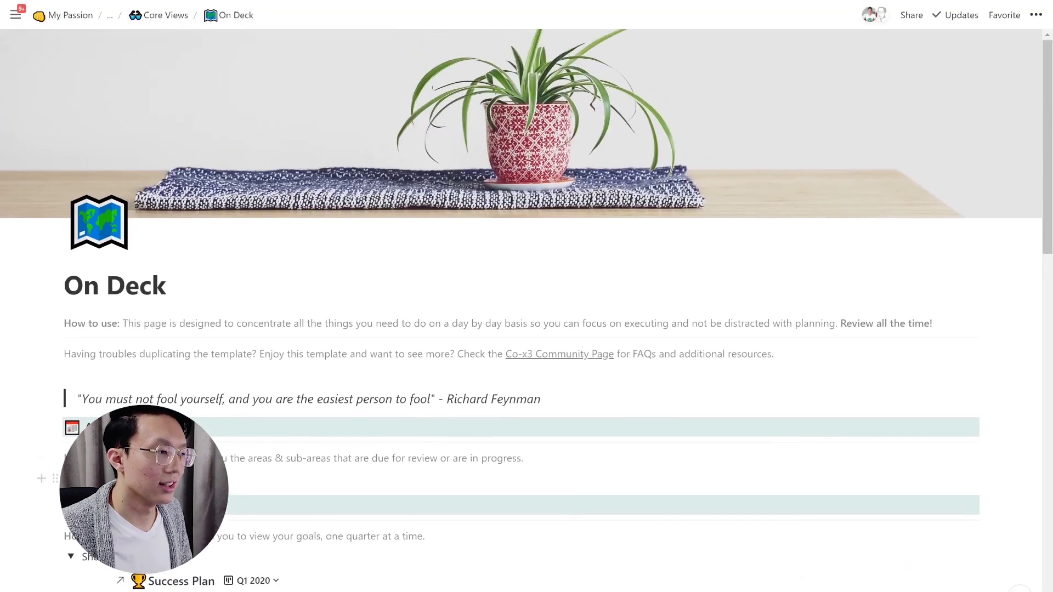
pyautogui.scroll(-2, 527, 307)
pyautogui.scroll(-1, 353, 496)
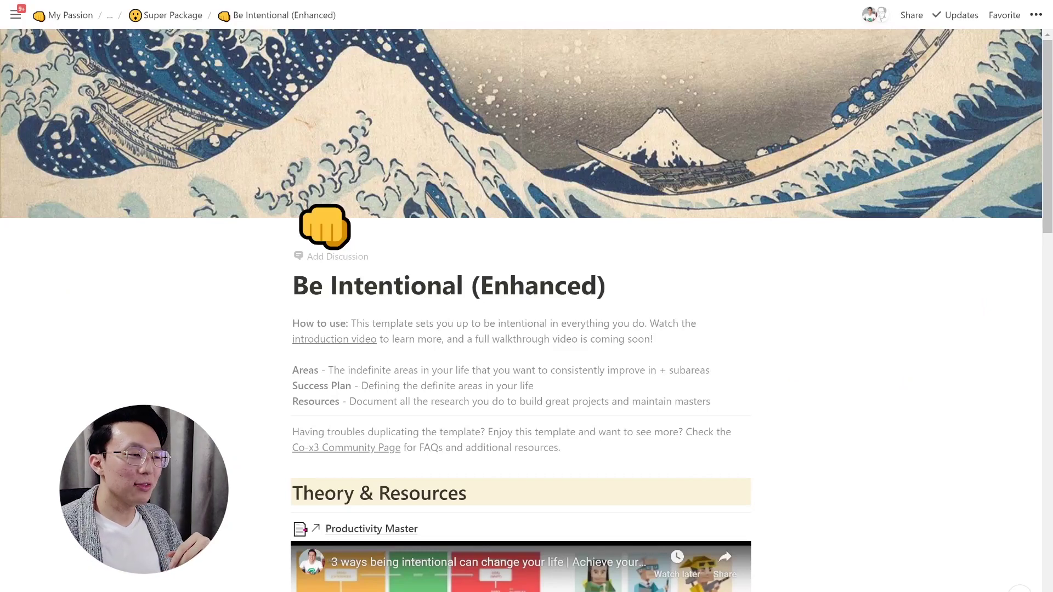
# - Scroll down to the Watch section's Areas gallery with its nine area cards
pyautogui.scroll(-15, 521, 310)
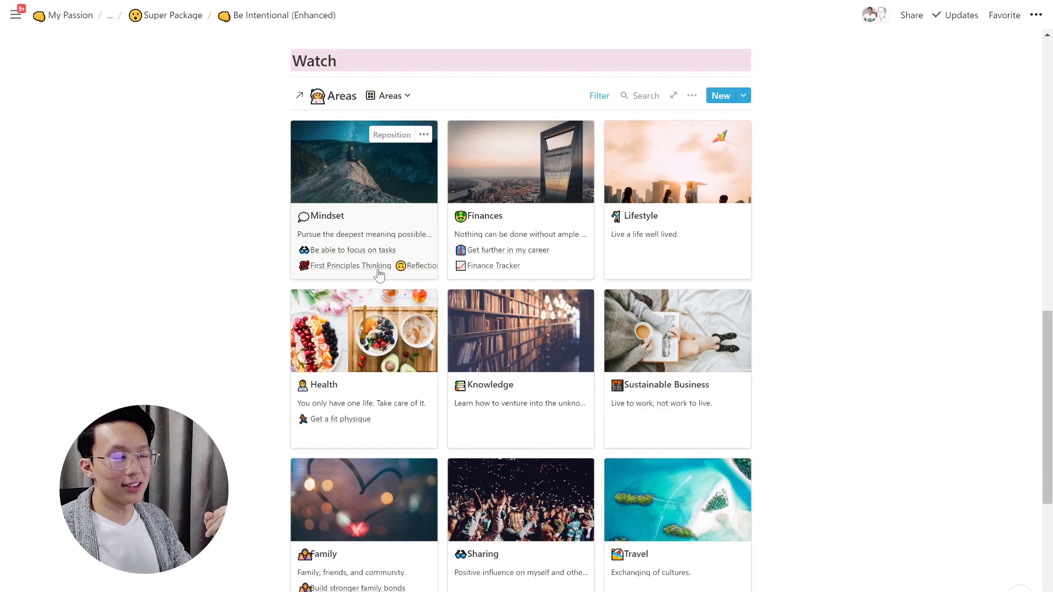
# - Open the Areas database as a full-page table and glance at its views list
pyautogui.click(331, 97)
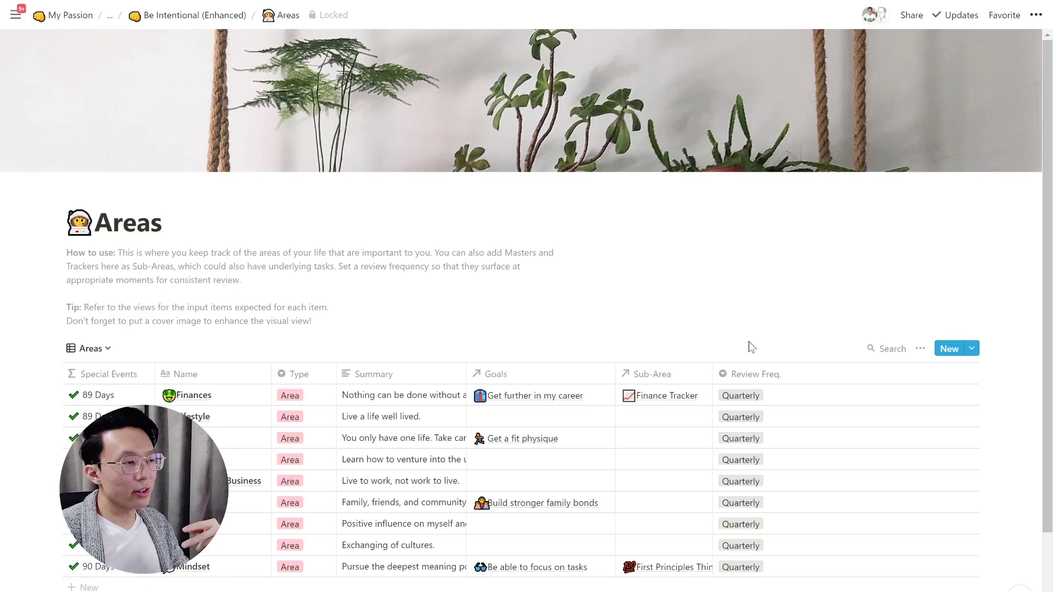
pyautogui.click(90, 349)
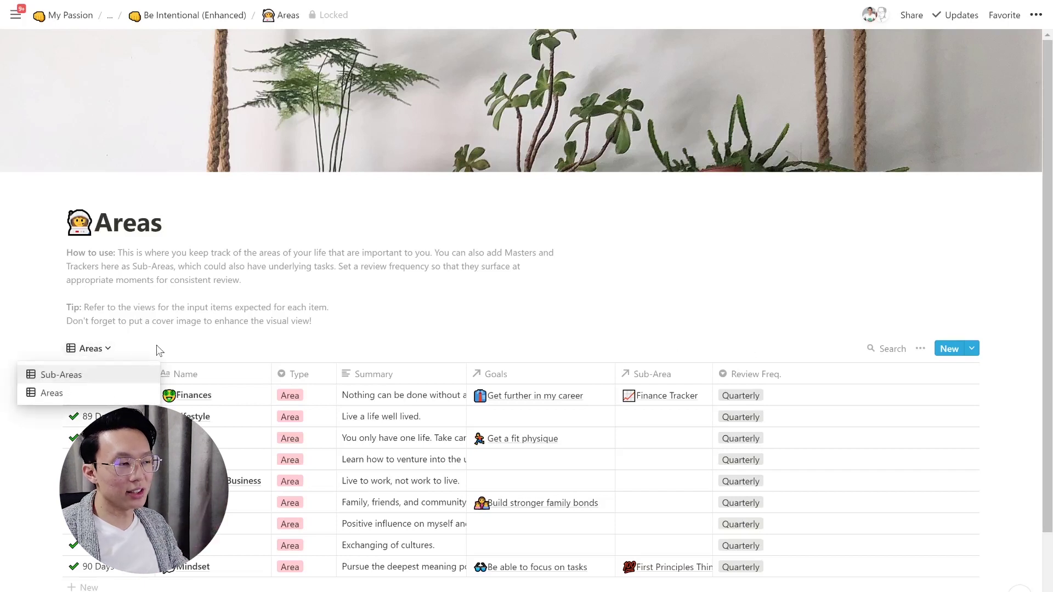
pyautogui.click(265, 335)
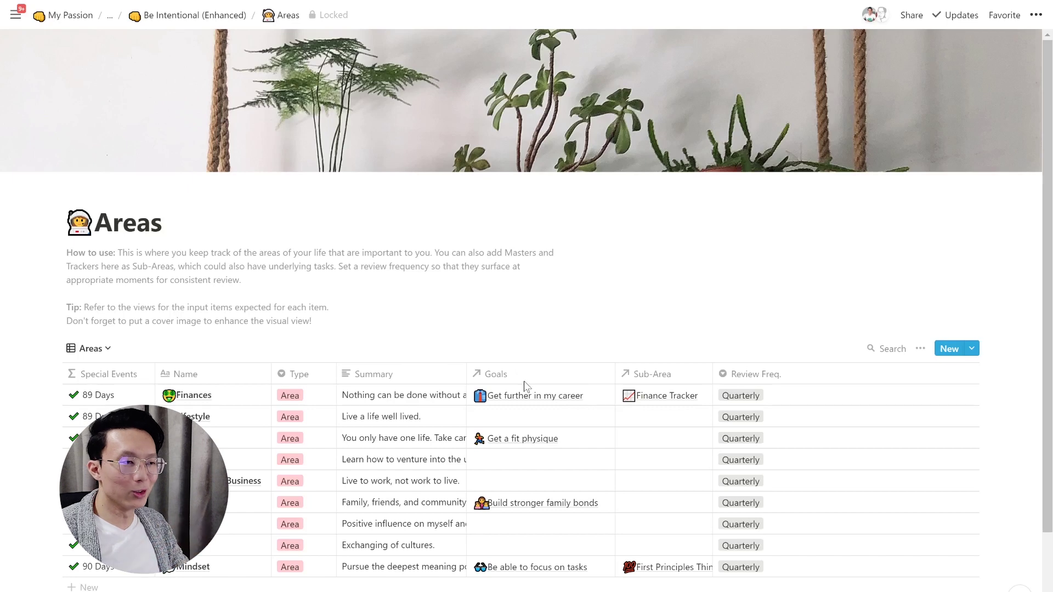
# - Switch to the Sub-Areas view; cycle Finance Tracker's Review Freq. through Bi-Weekly and Quarterly back to Daily
pyautogui.click(101, 349)
pyautogui.click(90, 377)
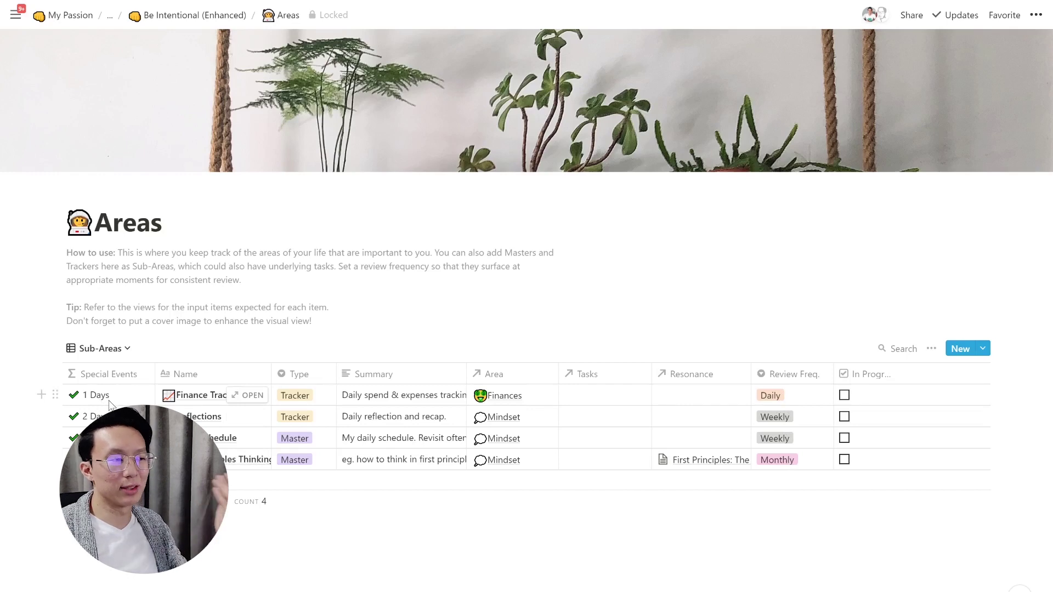
pyautogui.click(776, 402)
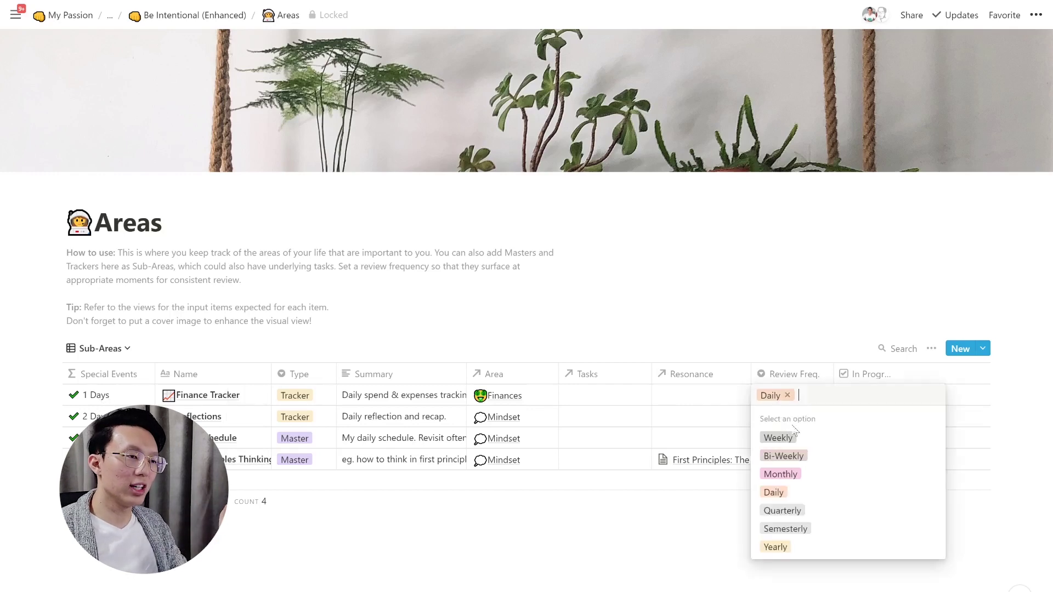
pyautogui.click(821, 460)
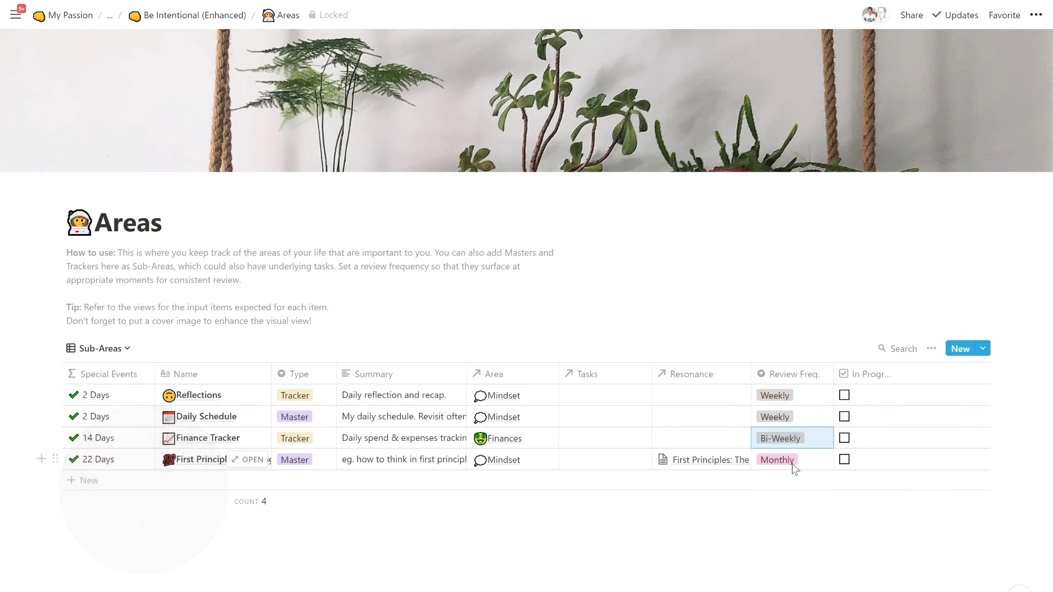
pyautogui.click(782, 447)
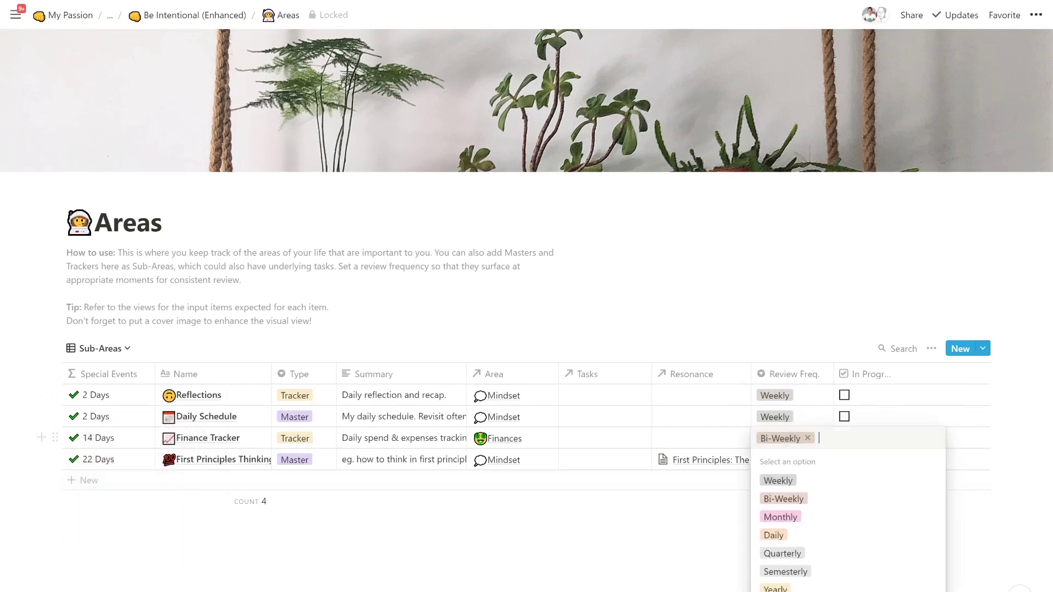
pyautogui.click(808, 553)
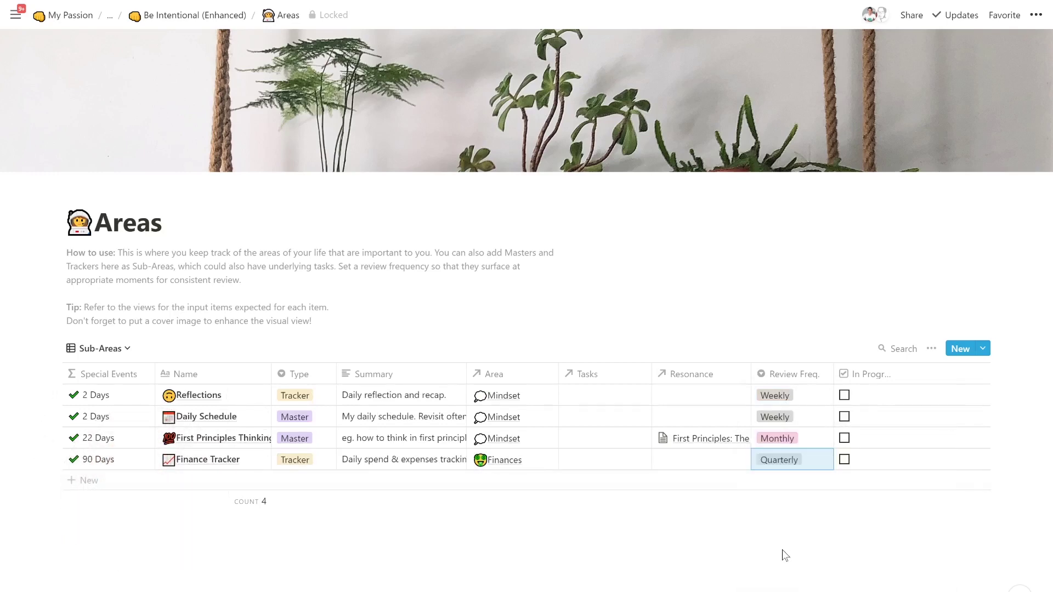
pyautogui.click(790, 464)
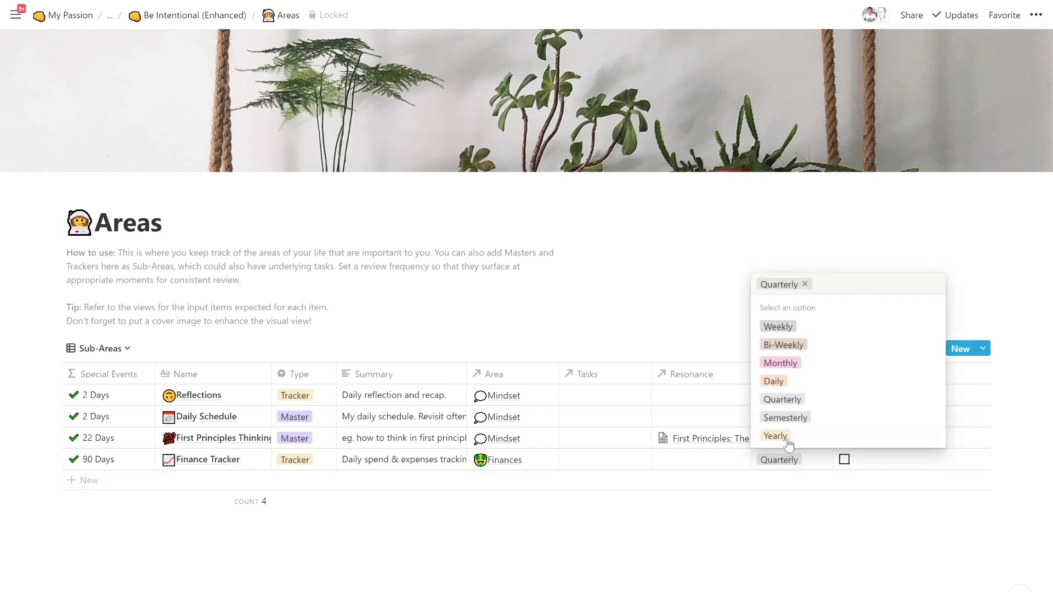
pyautogui.click(789, 382)
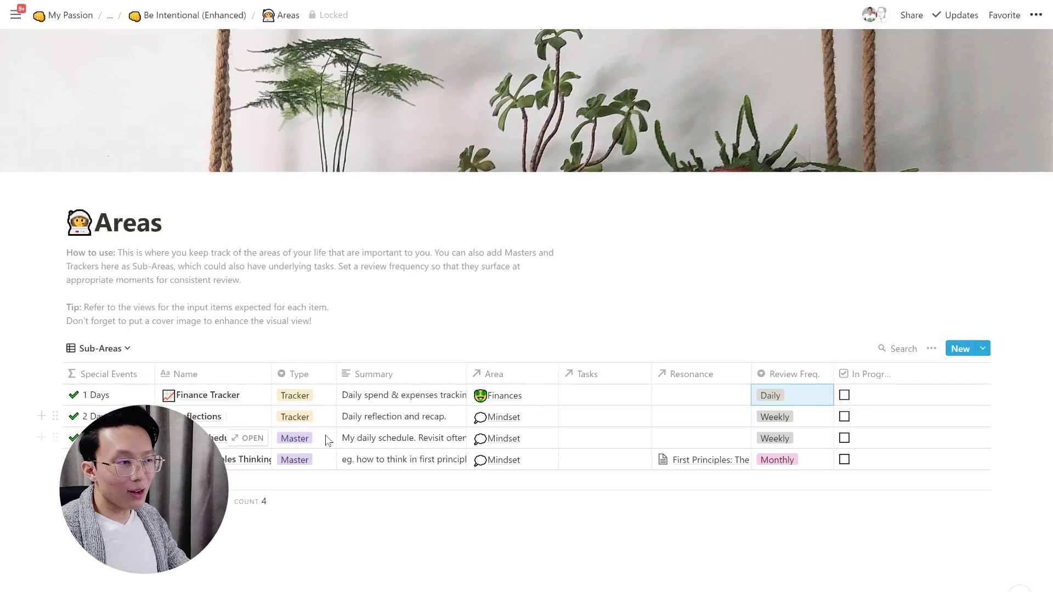
# - Preview the Daily Schedule sub-area, review its Calculations and schedule tables, then close it
pyautogui.click(248, 439)
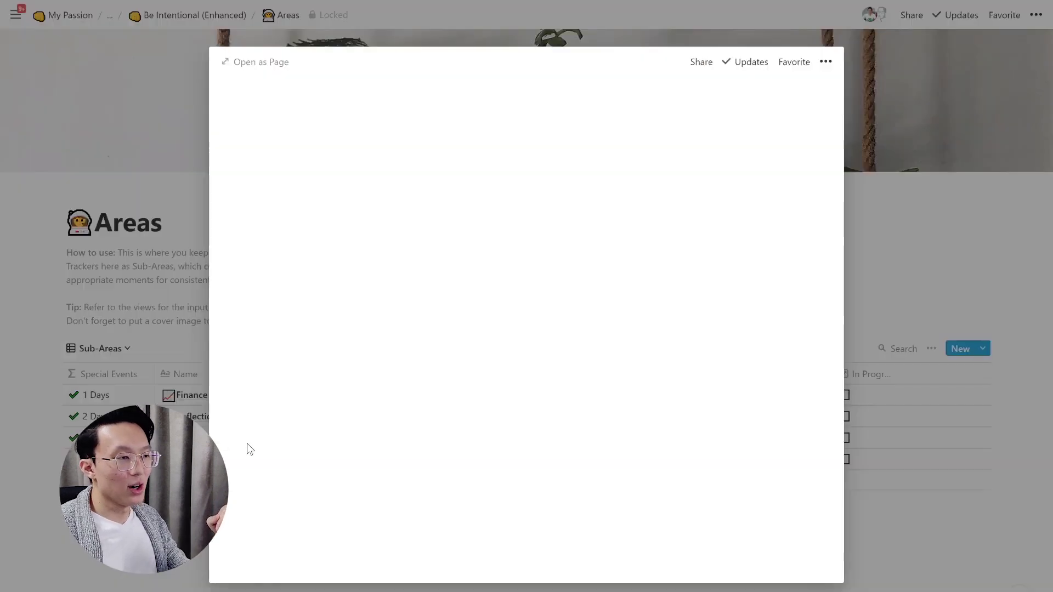
pyautogui.scroll(-4, 535, 505)
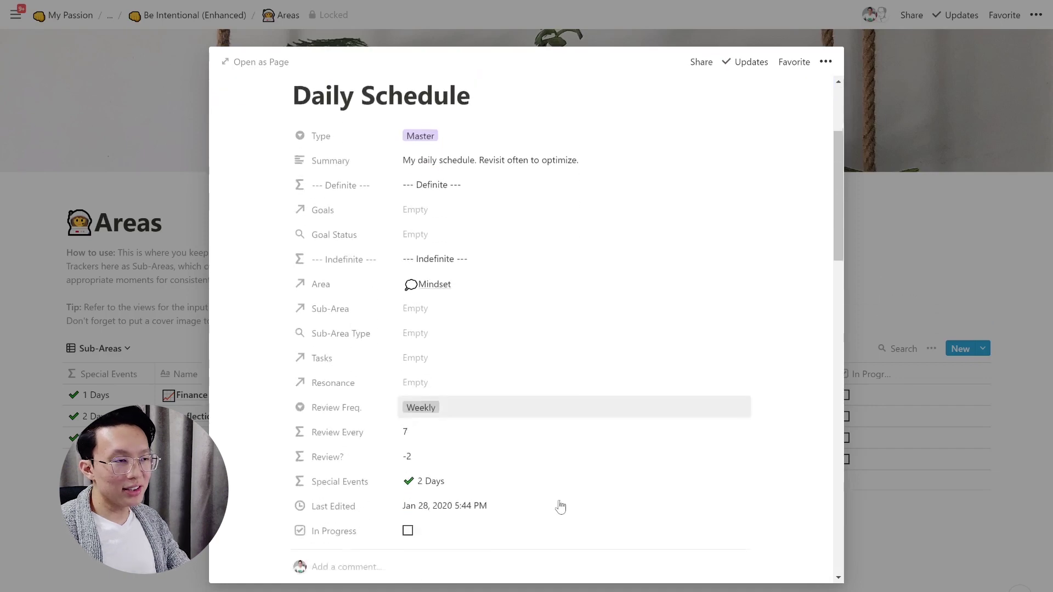
pyautogui.scroll(-8, 560, 507)
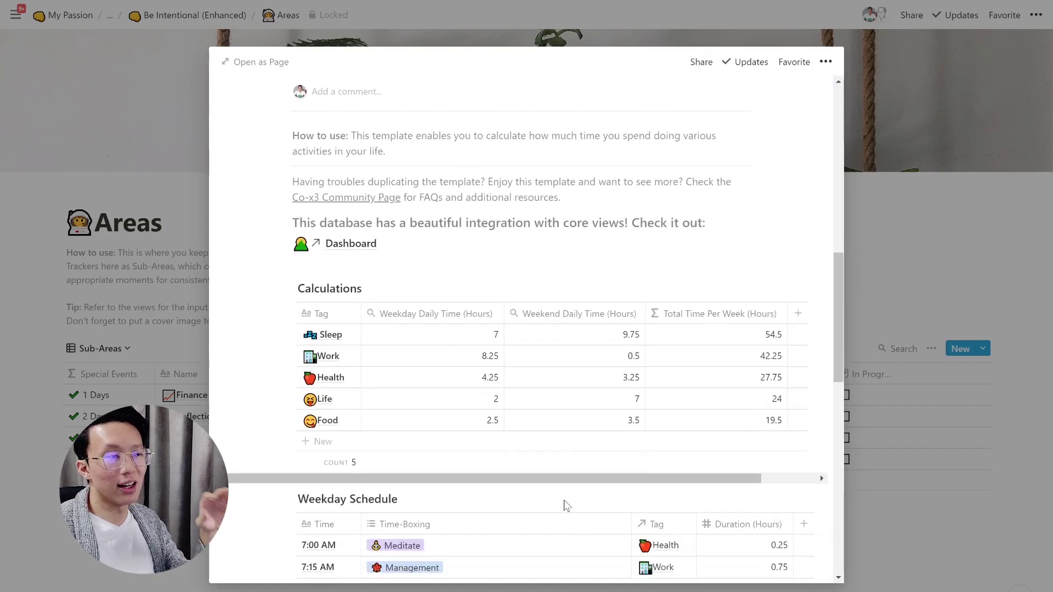
pyautogui.scroll(-4, 566, 505)
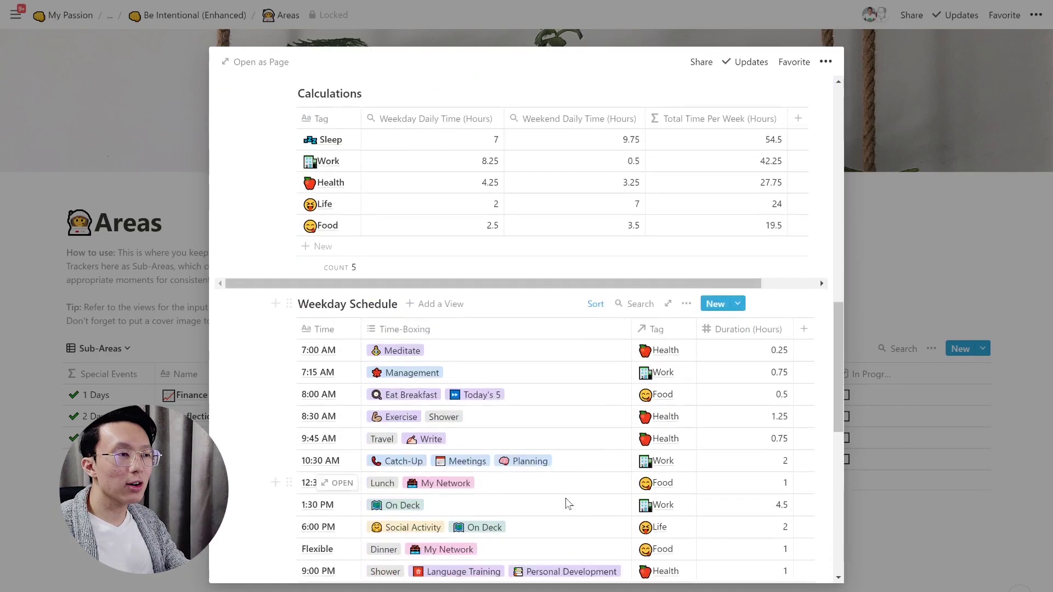
pyautogui.scroll(-1, 560, 482)
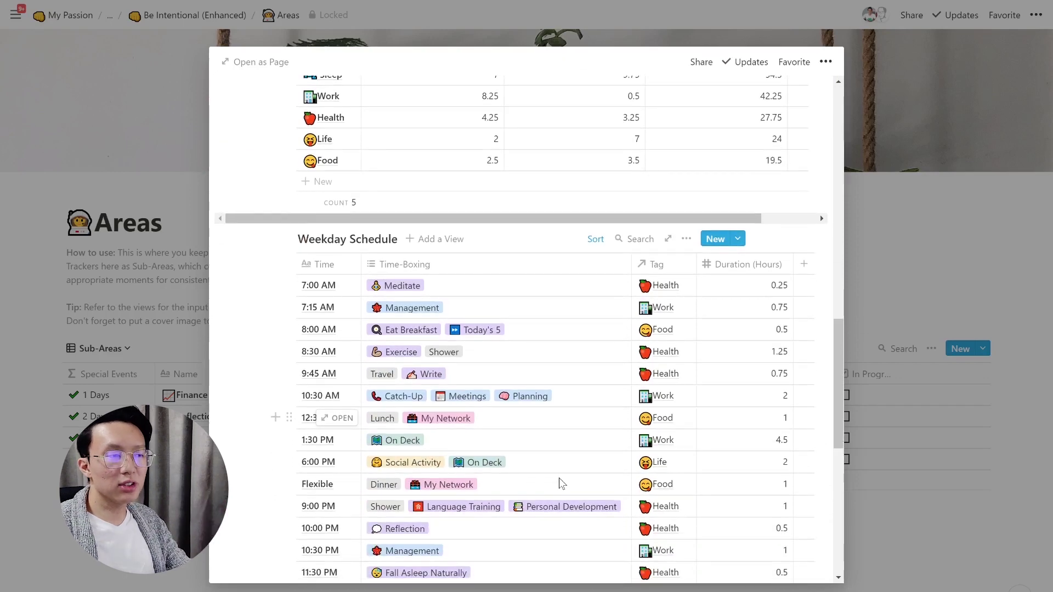
pyautogui.scroll(-1, 559, 483)
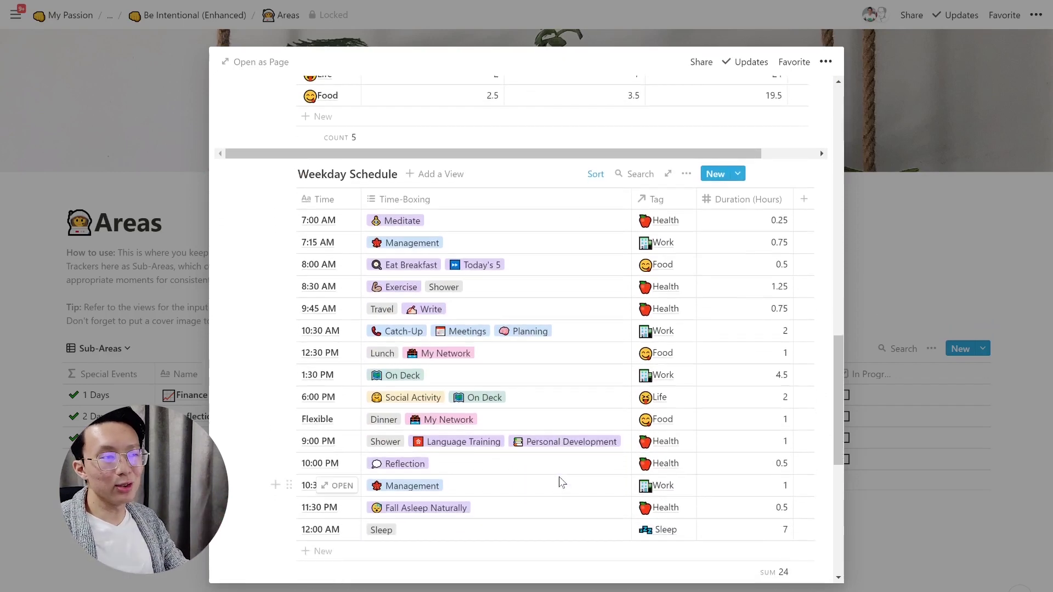
pyautogui.scroll(-1, 563, 482)
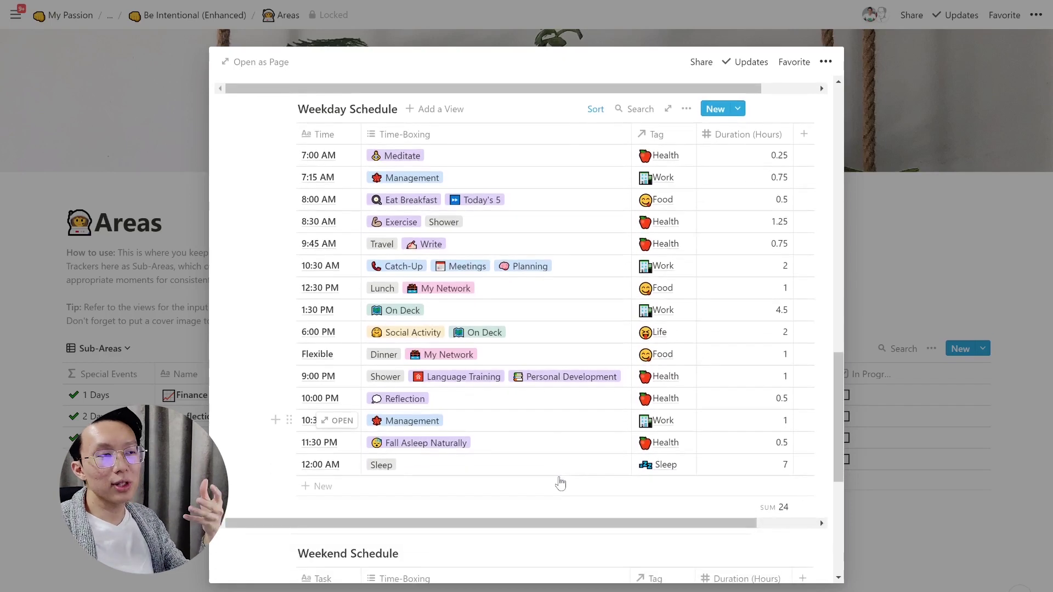
pyautogui.scroll(-5, 560, 482)
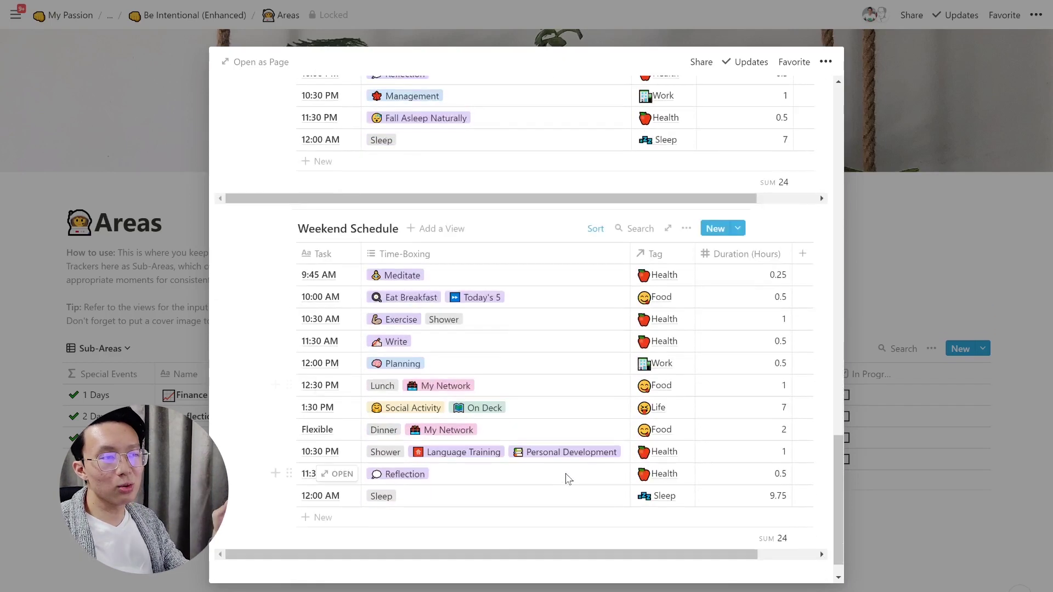
pyautogui.scroll(10, 569, 481)
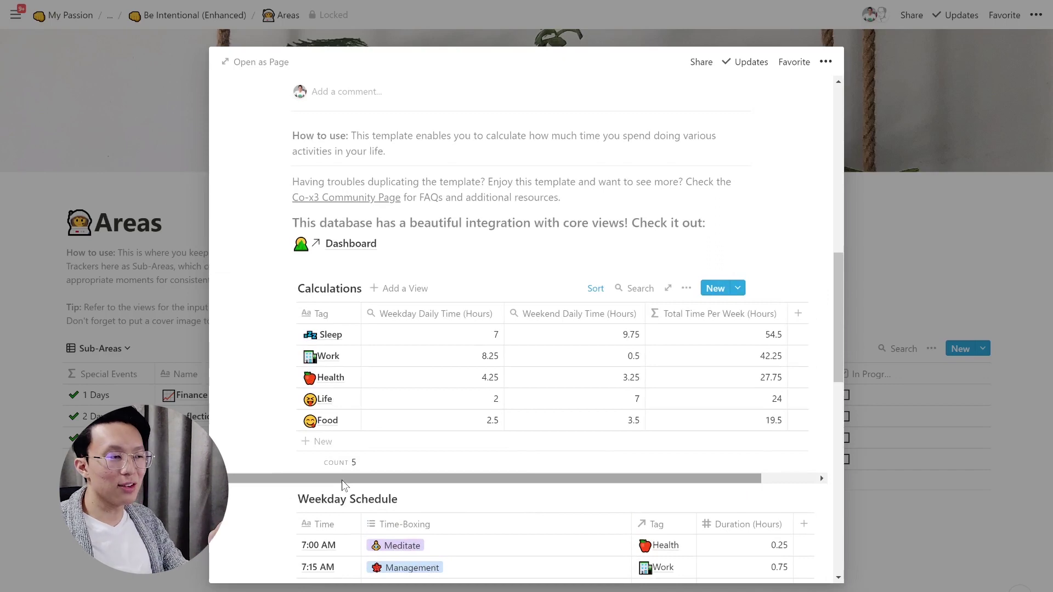
pyautogui.press('Escape')
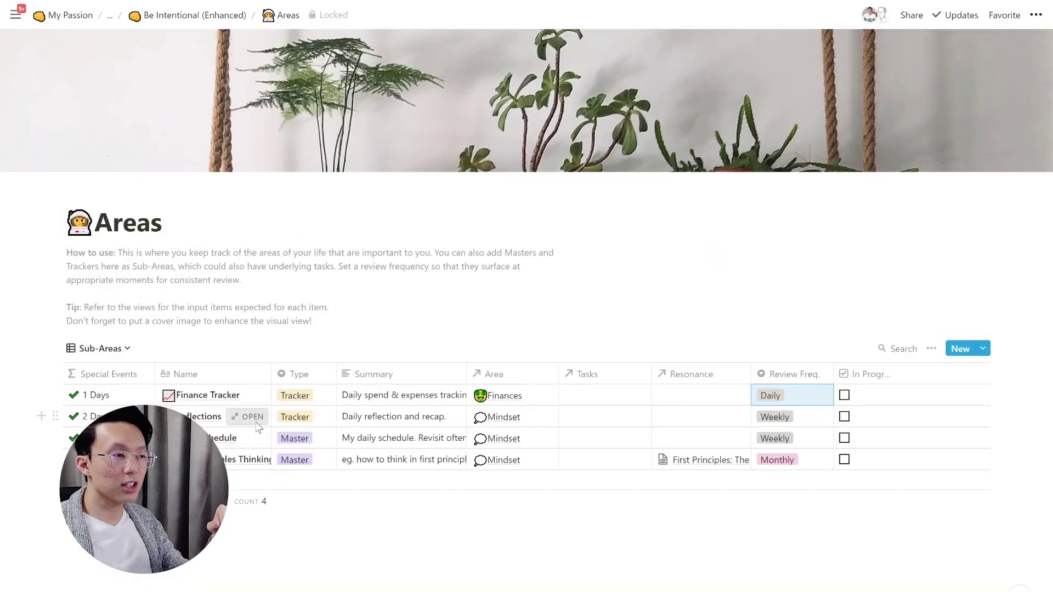
# - Open the Reflections sub-area preview and scroll through its Grateful Tracker and mistakes bonus tables
pyautogui.click(247, 416)
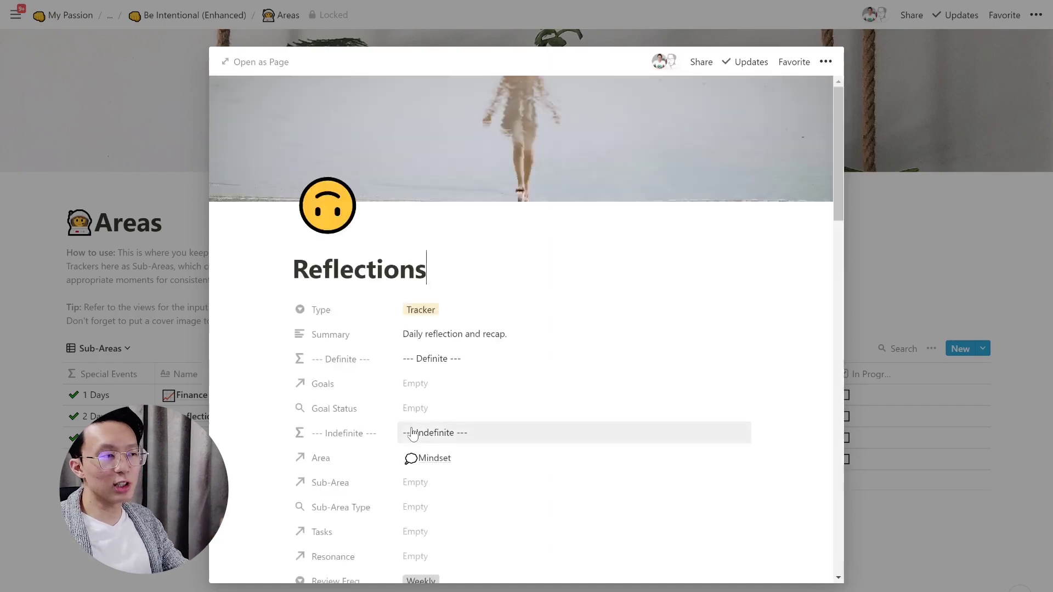
pyautogui.scroll(-10, 423, 439)
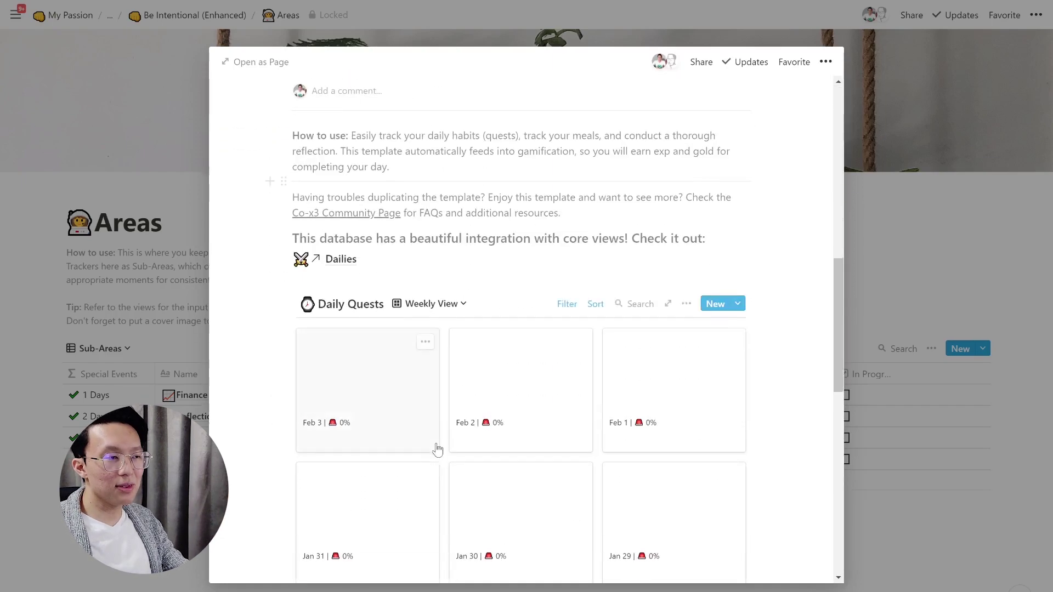
pyautogui.scroll(-6, 438, 450)
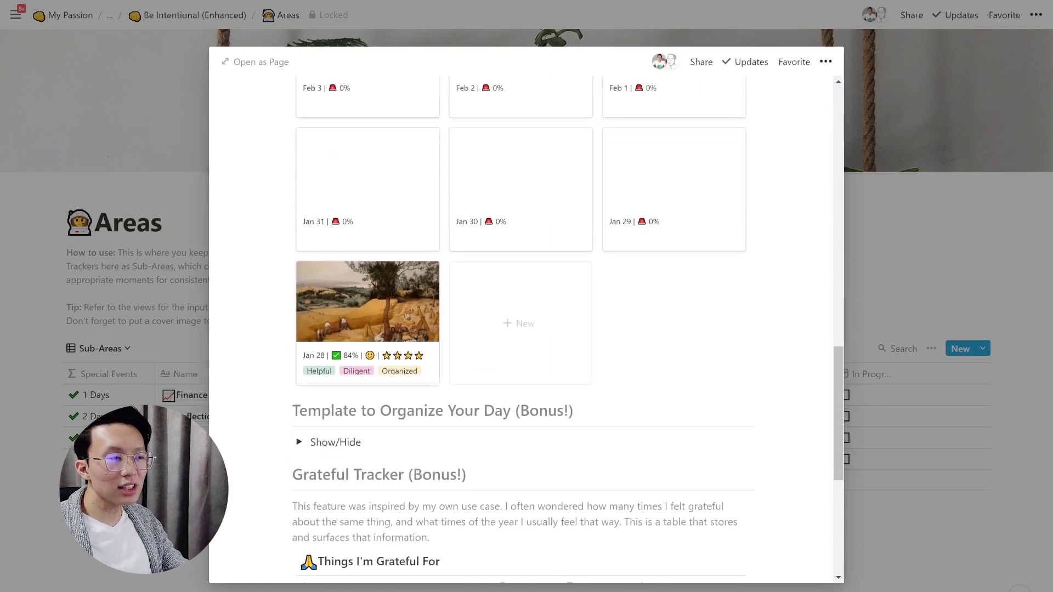
pyautogui.scroll(-5, 439, 450)
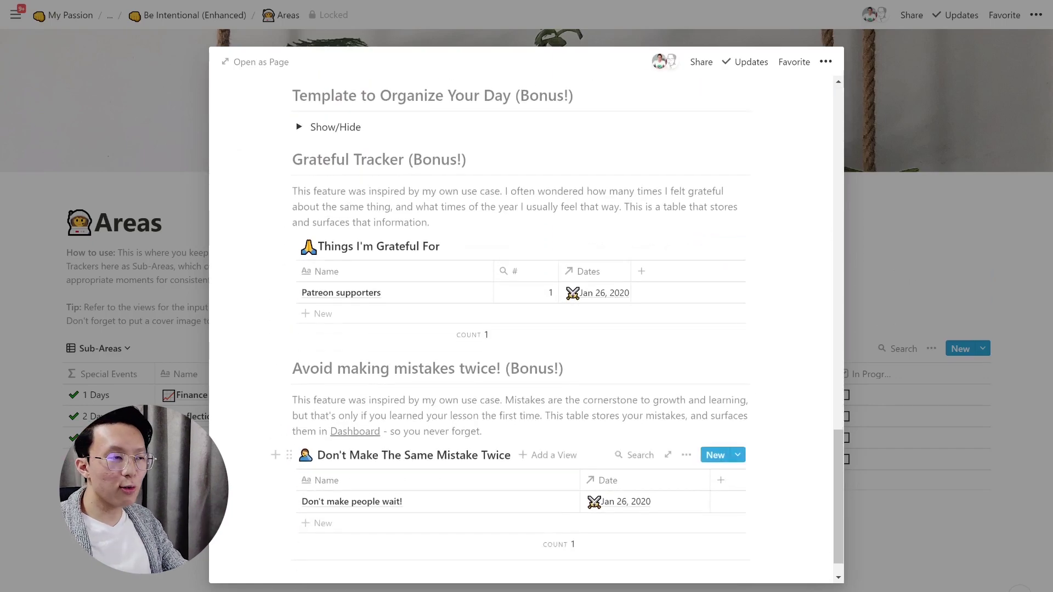
pyautogui.scroll(-1, 489, 456)
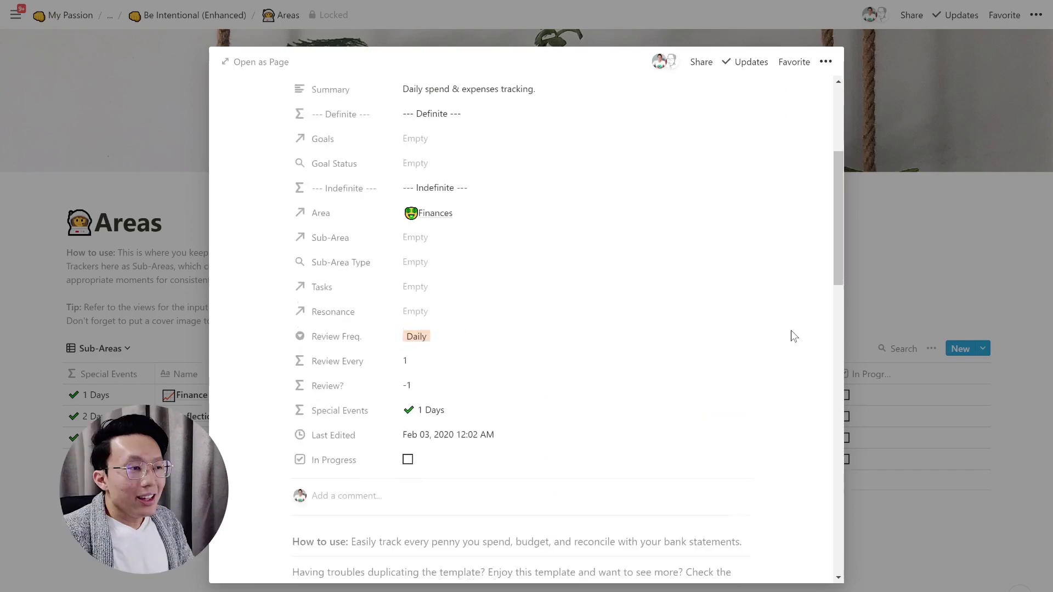
# - Scroll to the bottom of the open sub-area preview, then close it
pyautogui.scroll(-5, 791, 334)
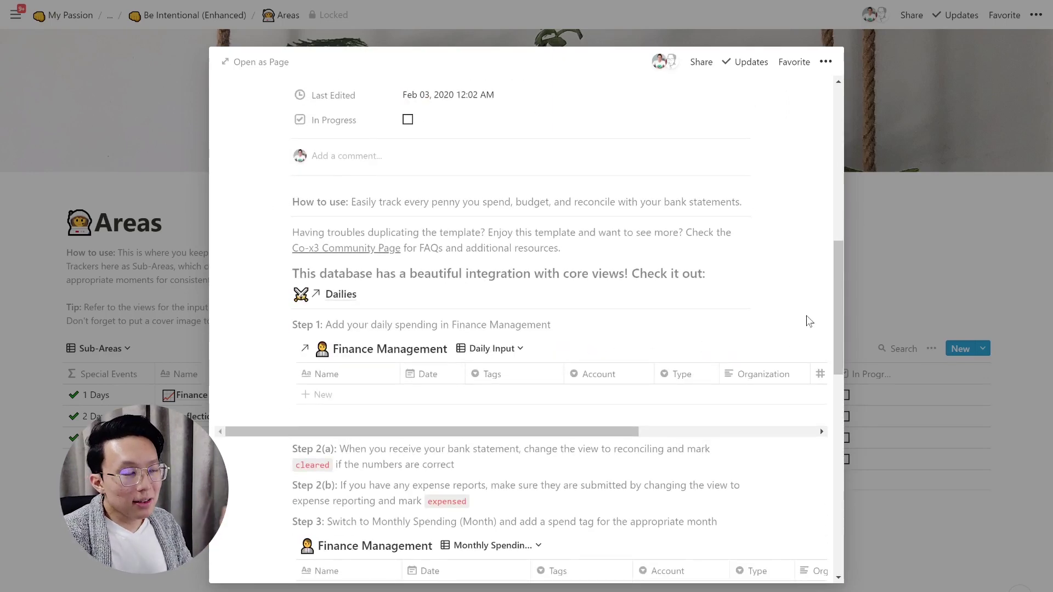
pyautogui.scroll(-7, 806, 321)
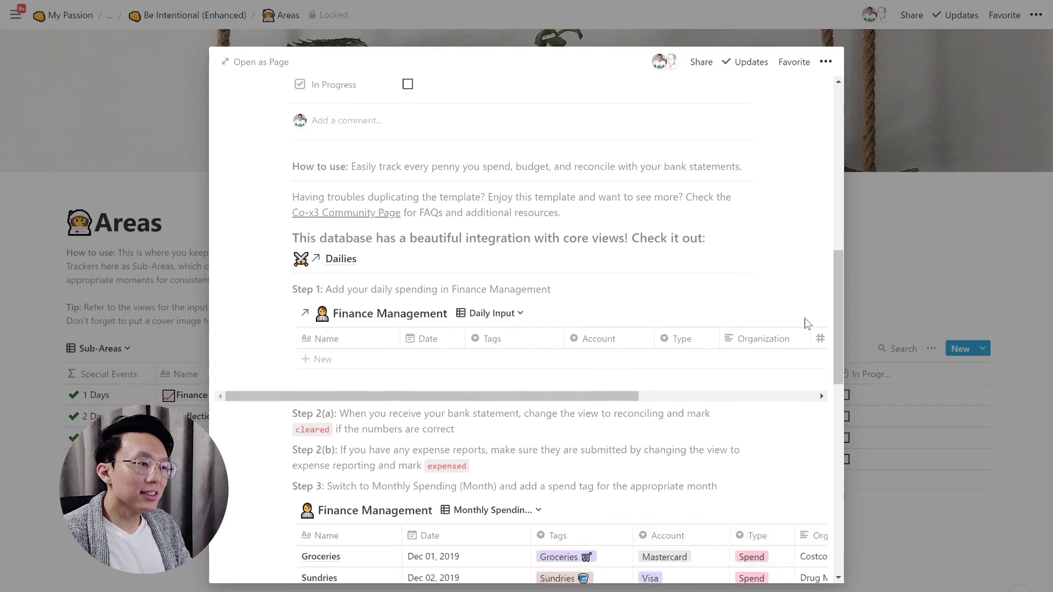
pyautogui.scroll(-2, 806, 323)
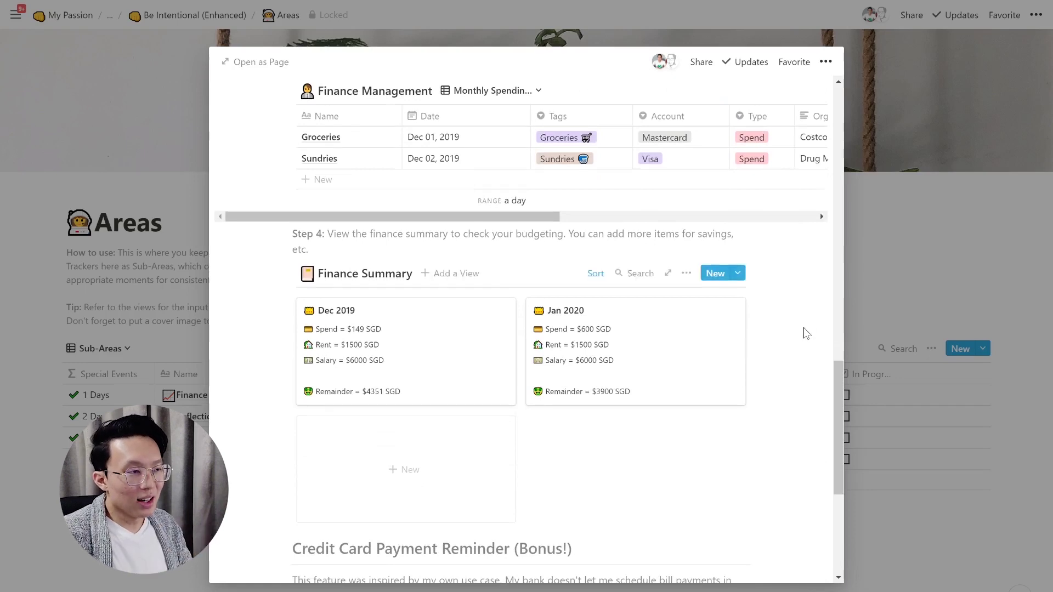
pyautogui.scroll(-3, 805, 327)
pyautogui.scroll(-3, 806, 335)
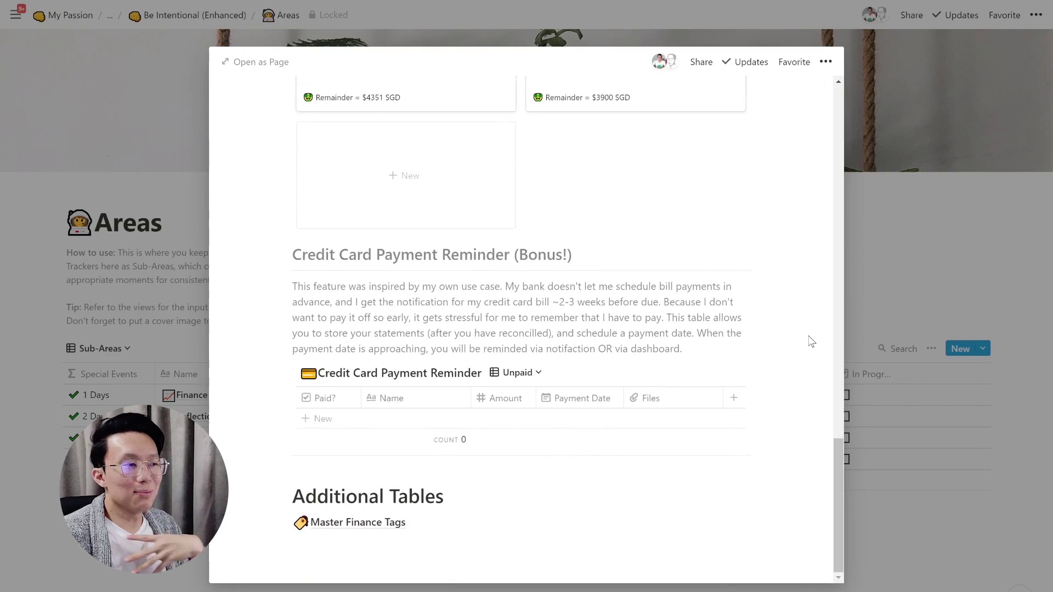
pyautogui.click(894, 395)
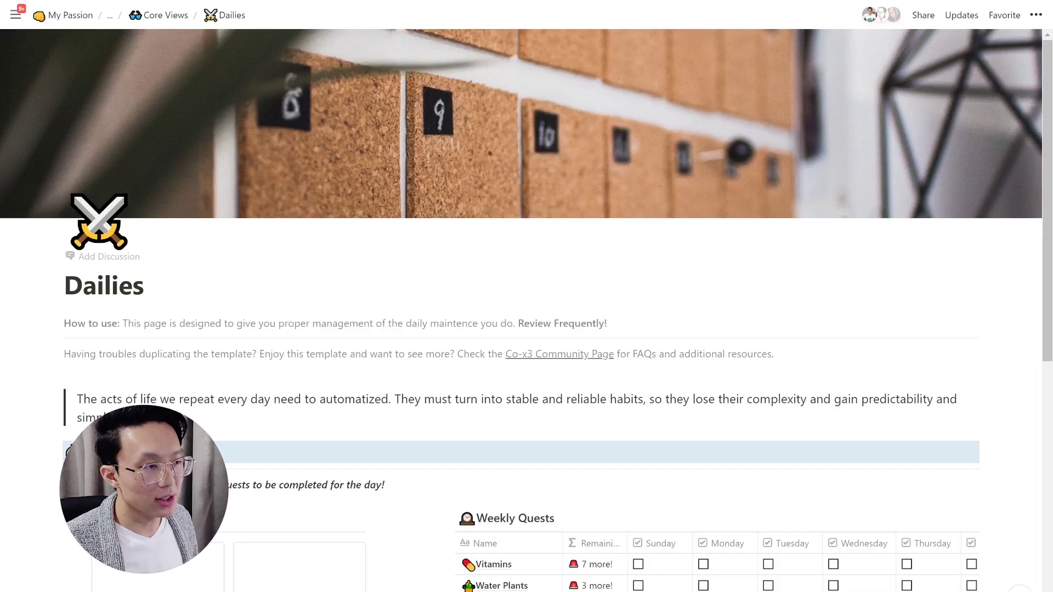
# - Scroll the Dailies page down to the Daily Quests cards and Weekly Quests table
pyautogui.scroll(-6, 209, 402)
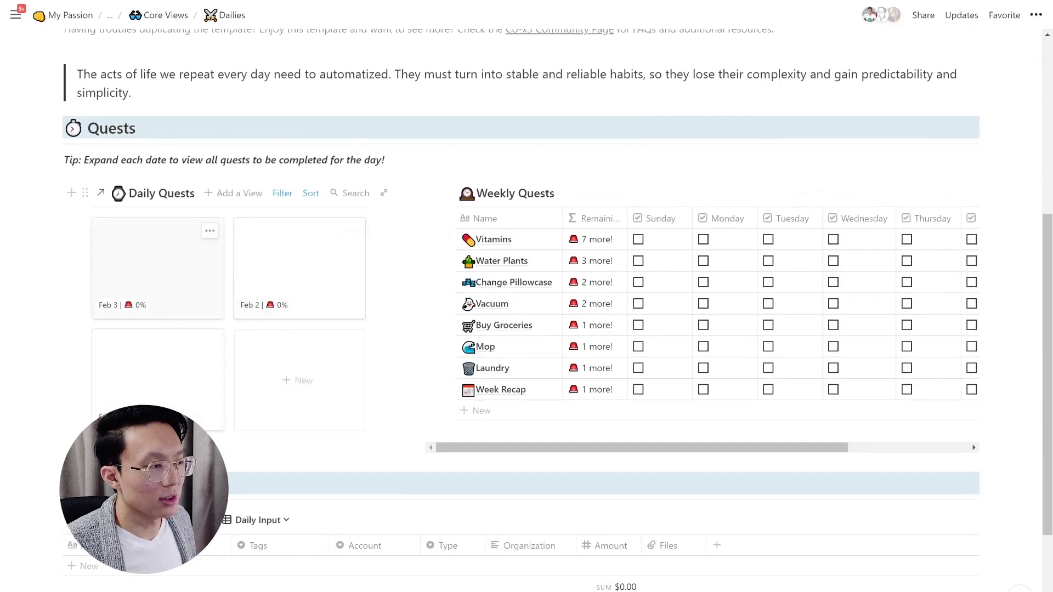
# - Open the Feb 3 quest, tick Wake Up, Make my Bed and Meditate, and log breakfast 'Cereal + Oatmeal'
pyautogui.click(170, 271)
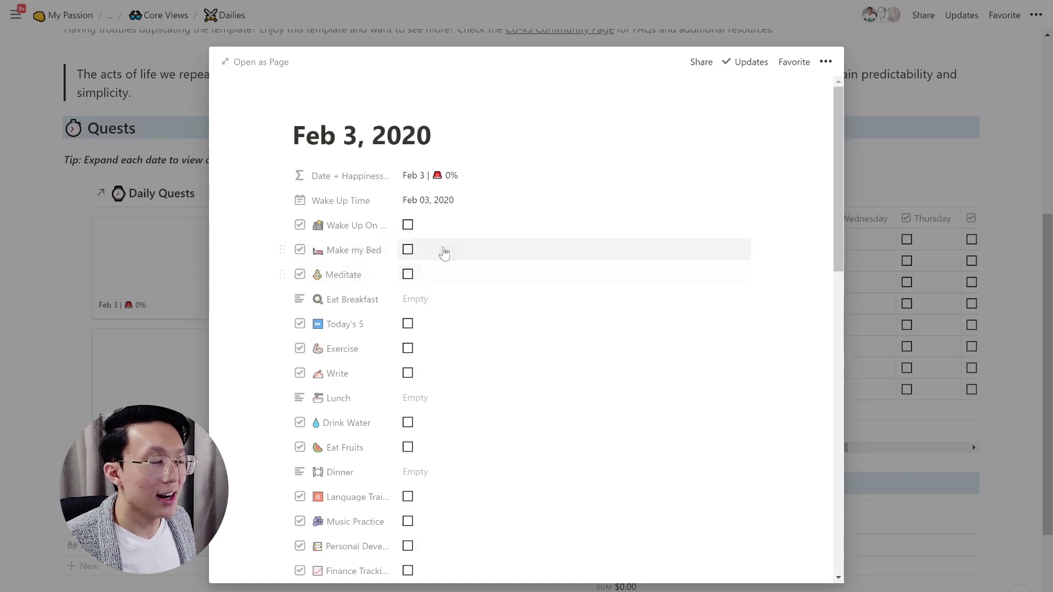
pyautogui.click(462, 233)
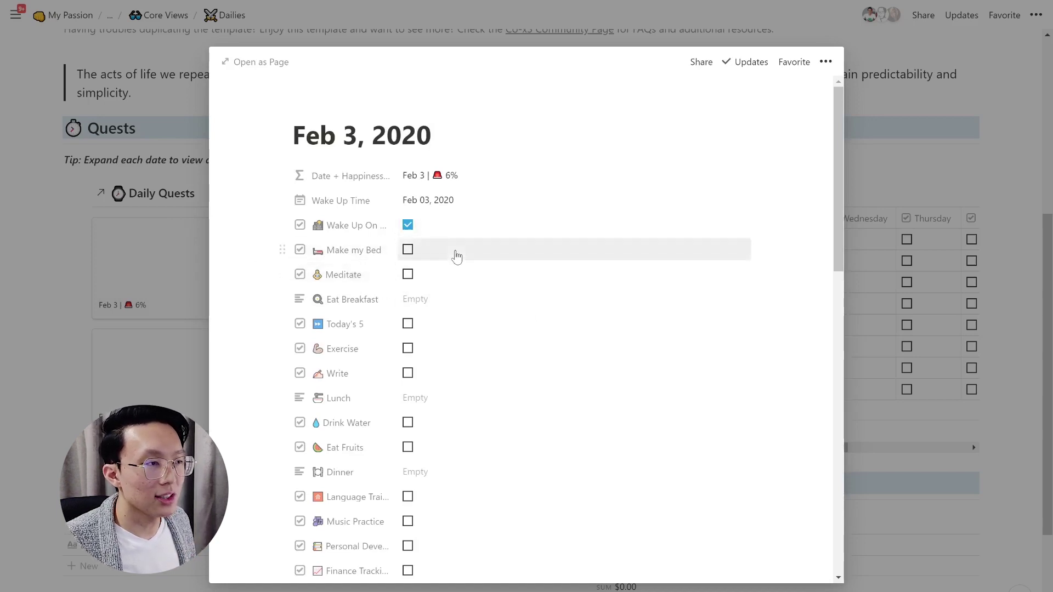
pyautogui.click(458, 252)
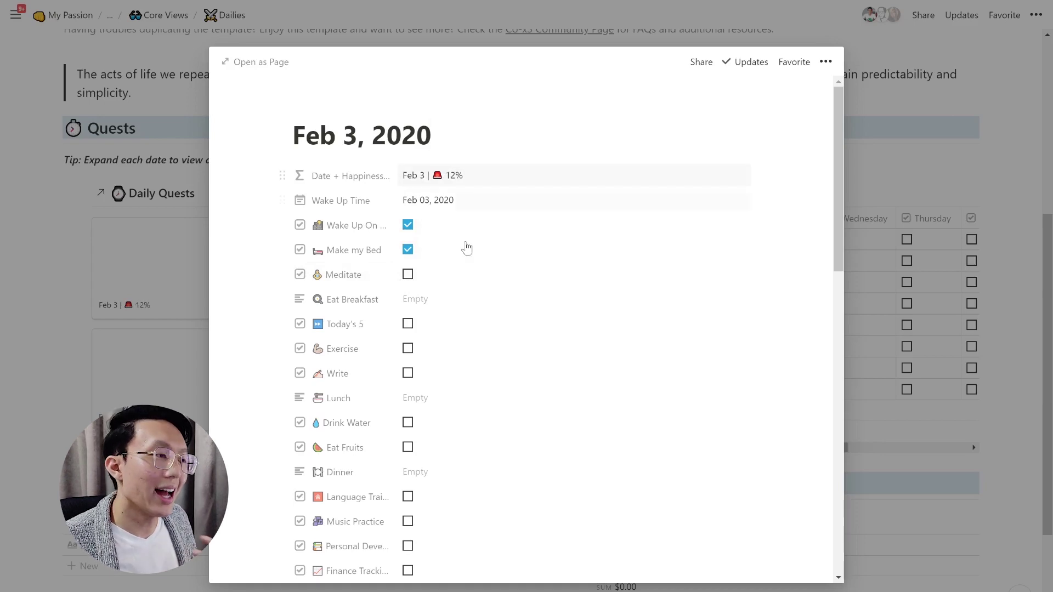
pyautogui.click(458, 278)
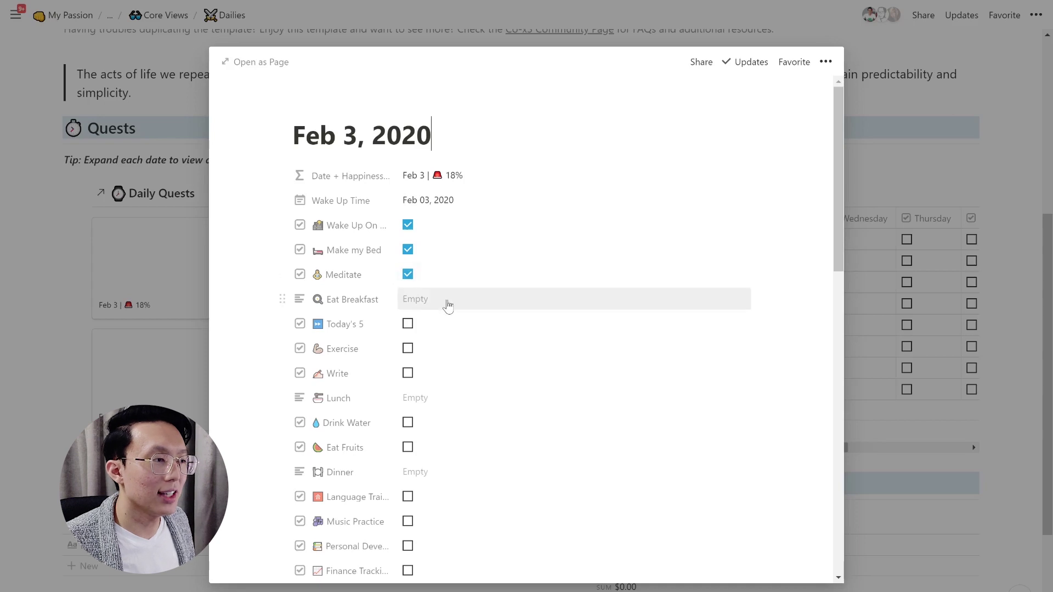
pyautogui.click(453, 300)
pyautogui.write('Cereal')
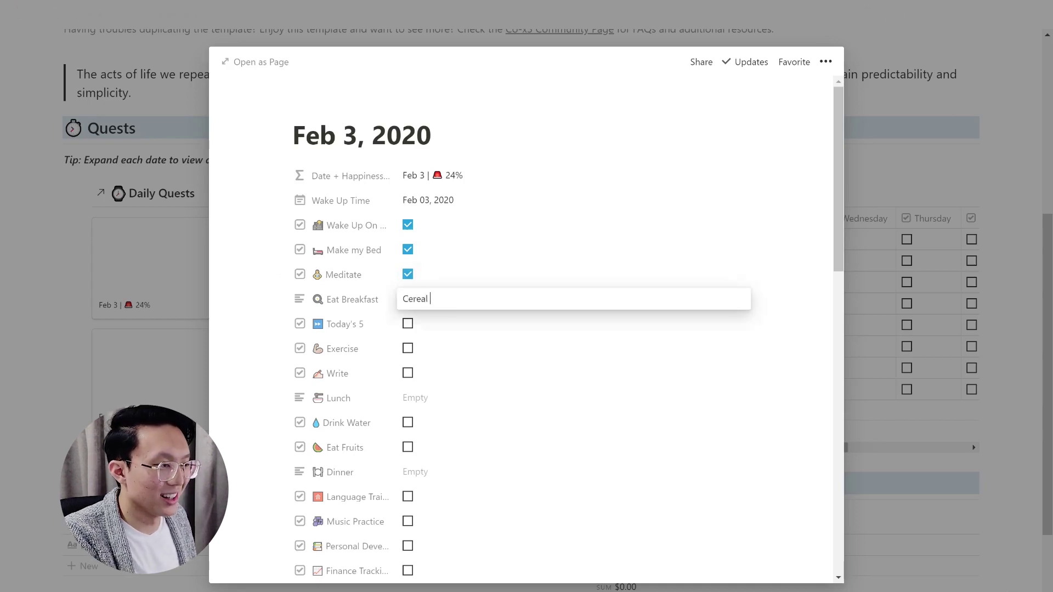
pyautogui.write(' + Oatmeal')
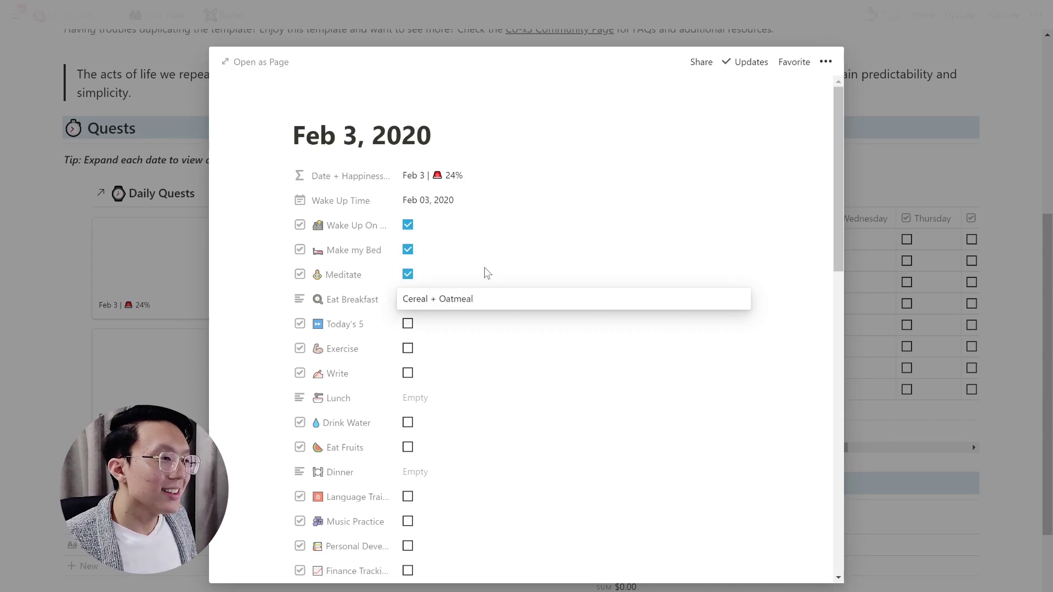
pyautogui.click(485, 273)
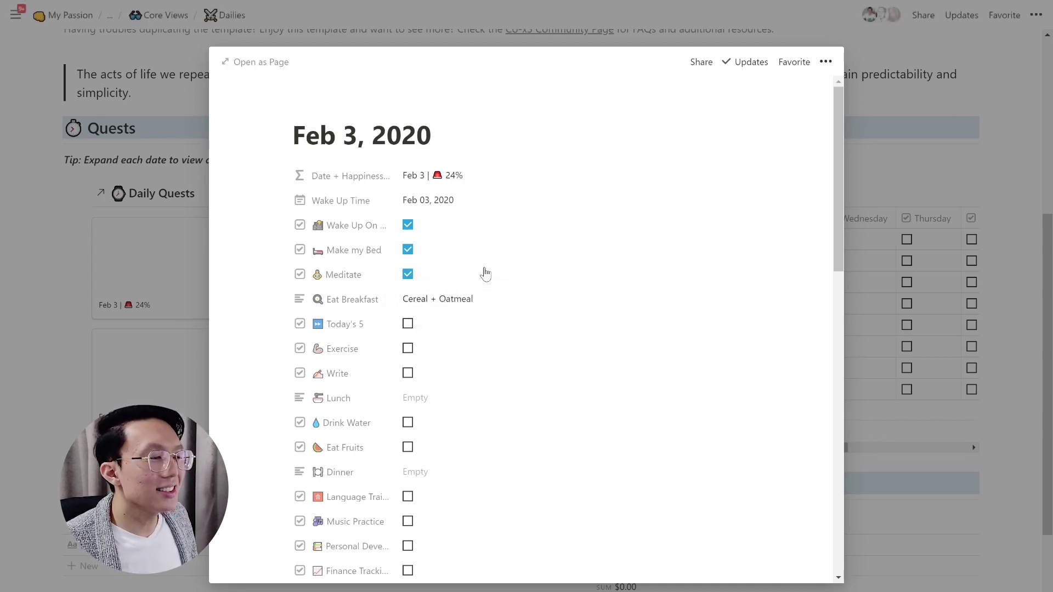
# - Tick Today's 5, Exercise and Write on the Feb 3 quest
pyautogui.click(431, 328)
pyautogui.click(448, 357)
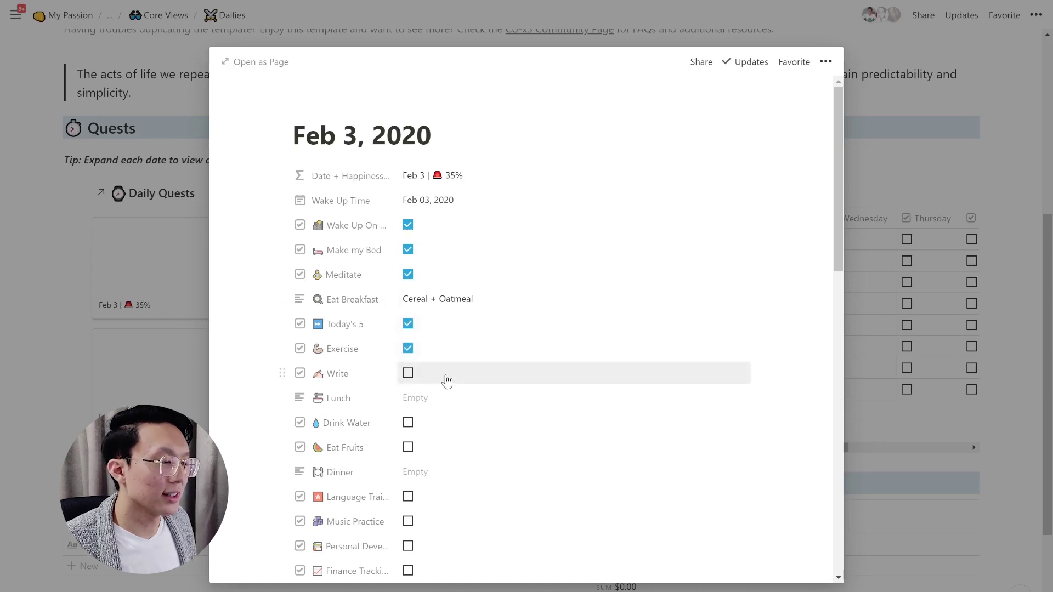
pyautogui.click(445, 378)
pyautogui.scroll(-1, 456, 401)
pyautogui.scroll(-2, 456, 400)
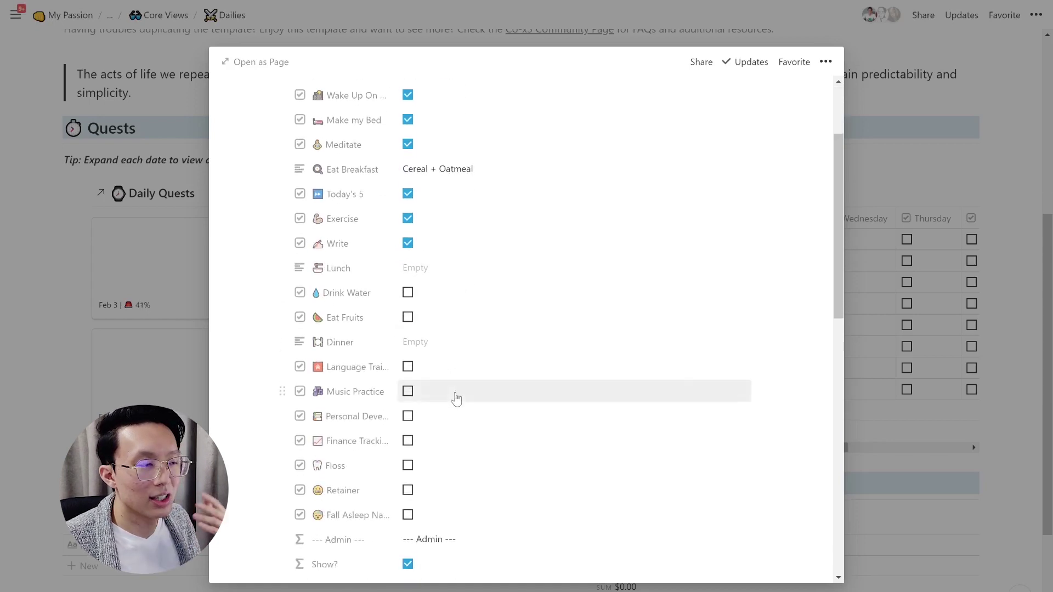
pyautogui.scroll(-1, 456, 401)
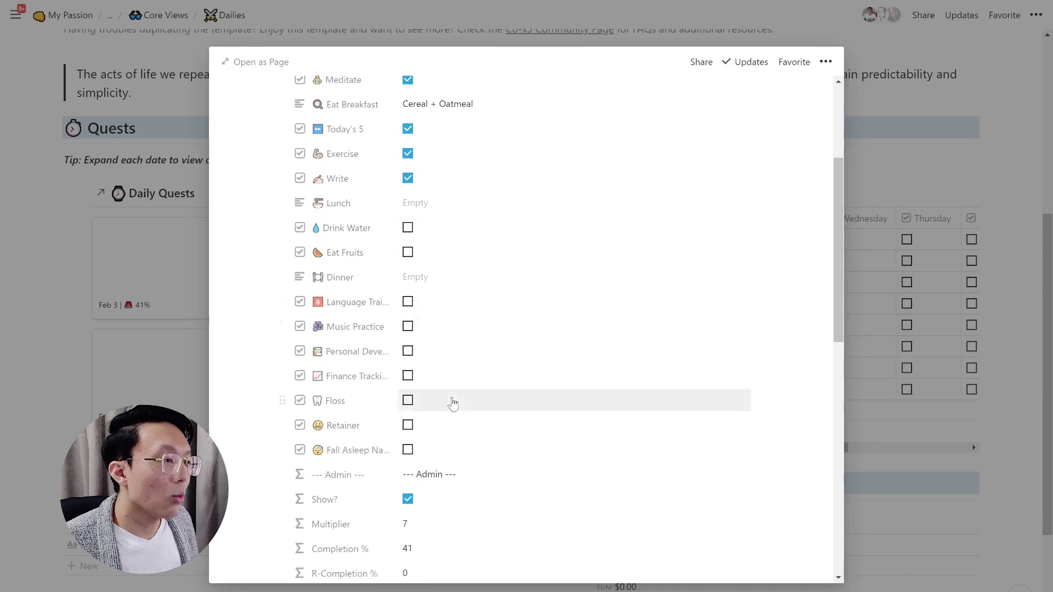
pyautogui.scroll(-12, 456, 401)
# - Apply the Daily Reflection template to the Feb 3 page, then expand and collapse its 750words section
pyautogui.scroll(-2, 447, 416)
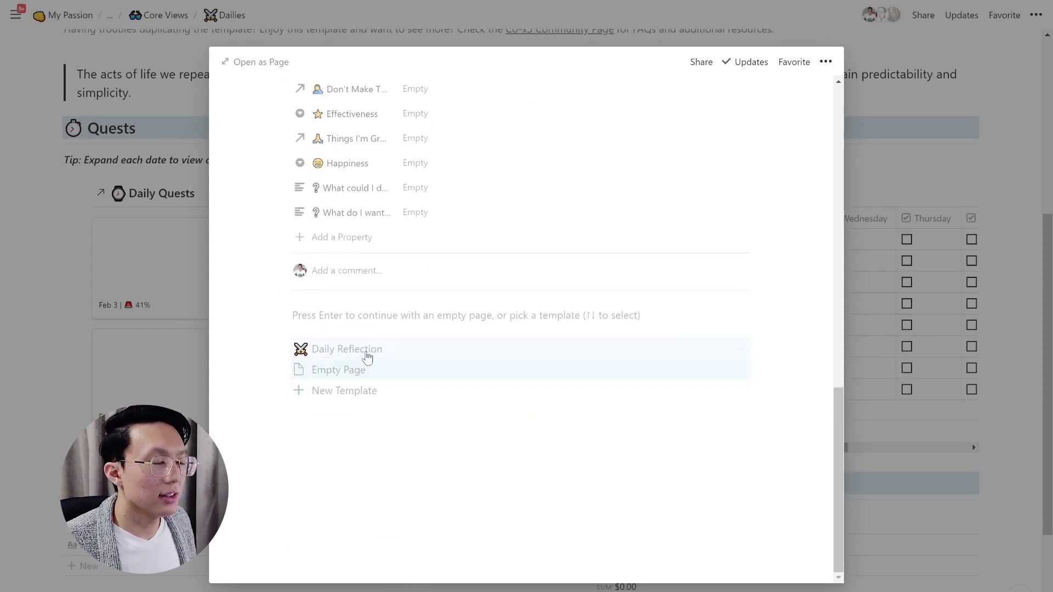
pyautogui.click(367, 357)
pyautogui.scroll(-3, 423, 376)
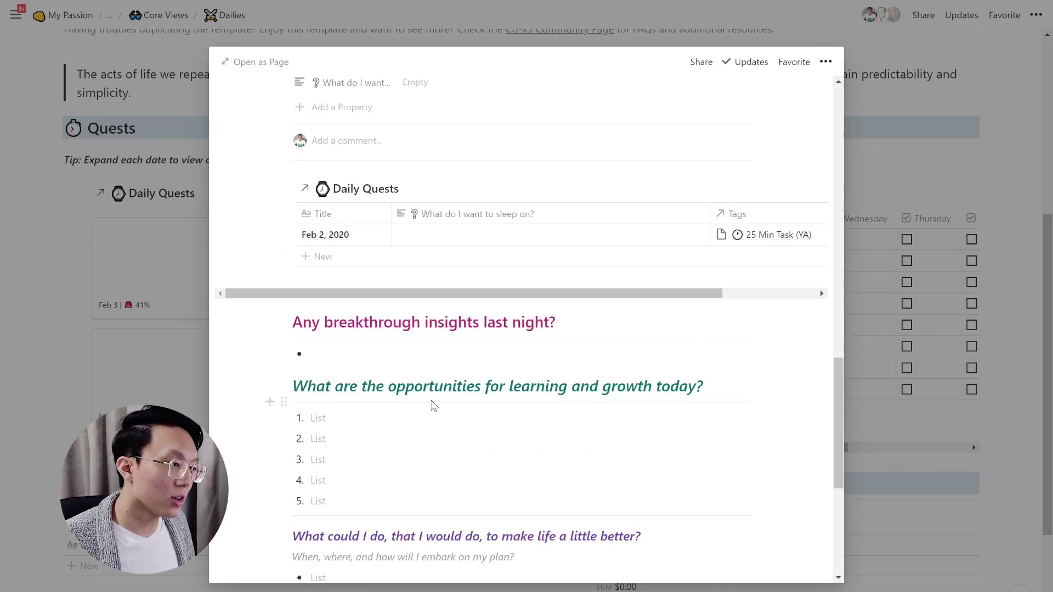
pyautogui.scroll(-1, 434, 406)
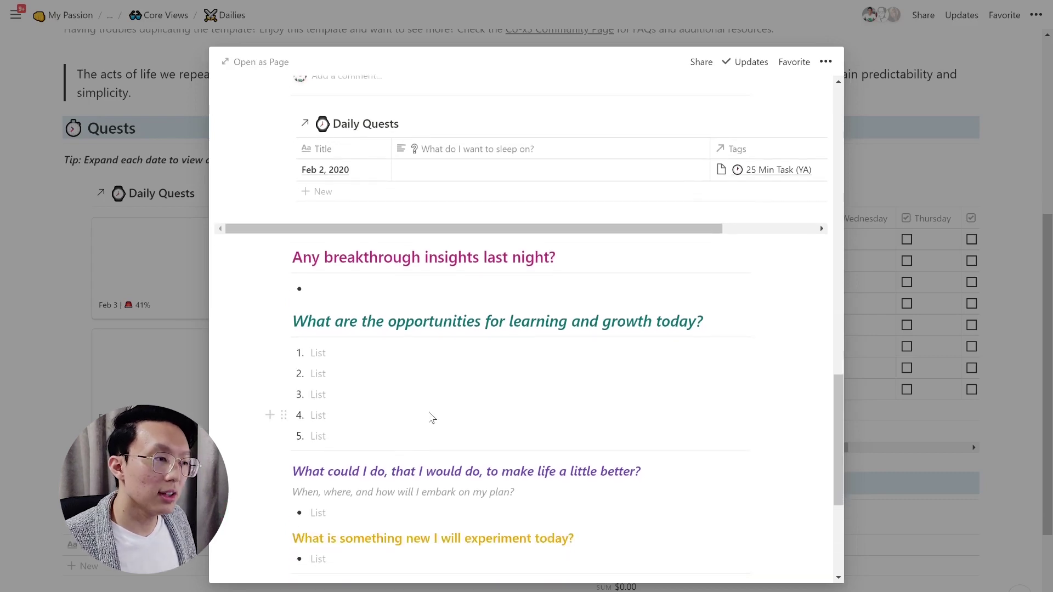
pyautogui.scroll(-2, 430, 412)
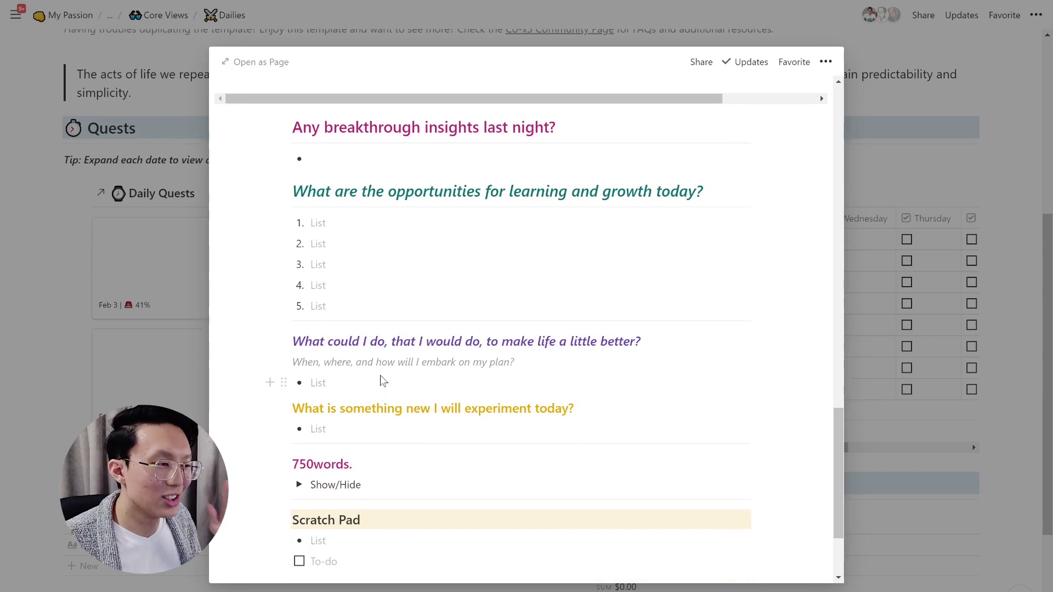
pyautogui.scroll(-1, 381, 387)
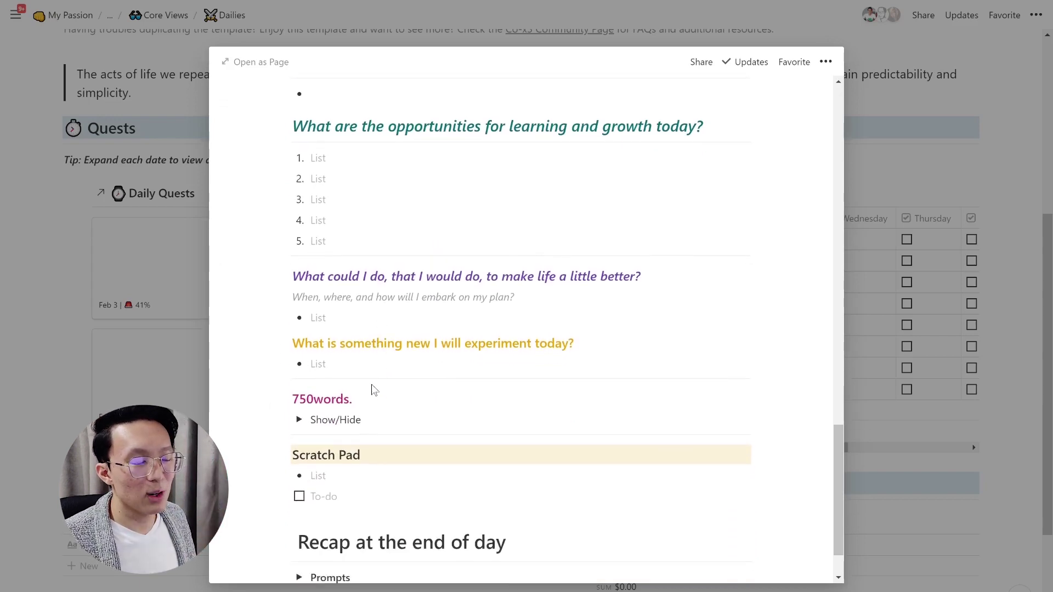
pyautogui.scroll(-1, 370, 392)
pyautogui.click(300, 357)
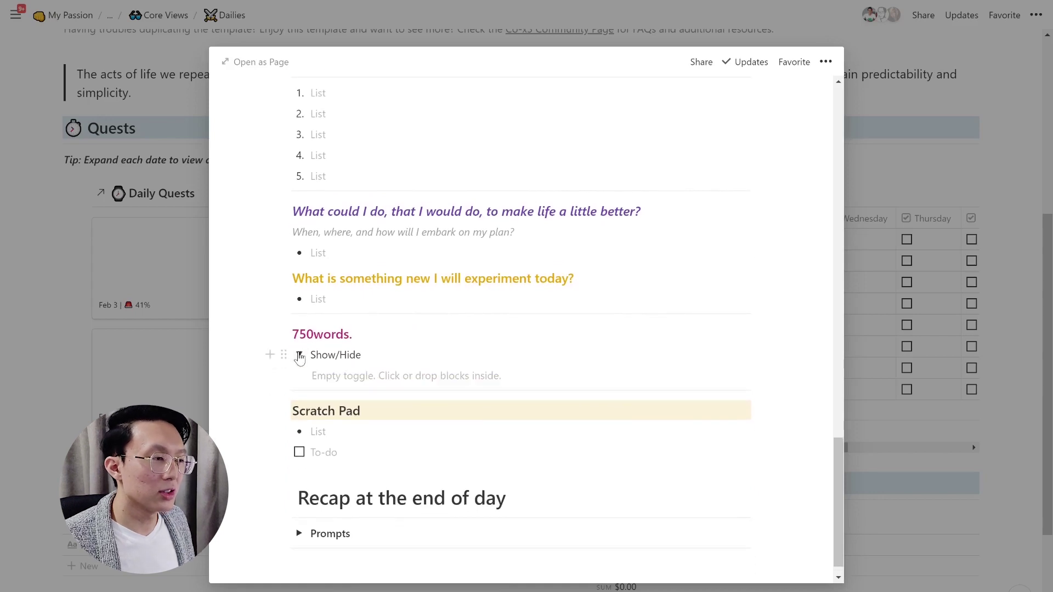
pyautogui.click(300, 356)
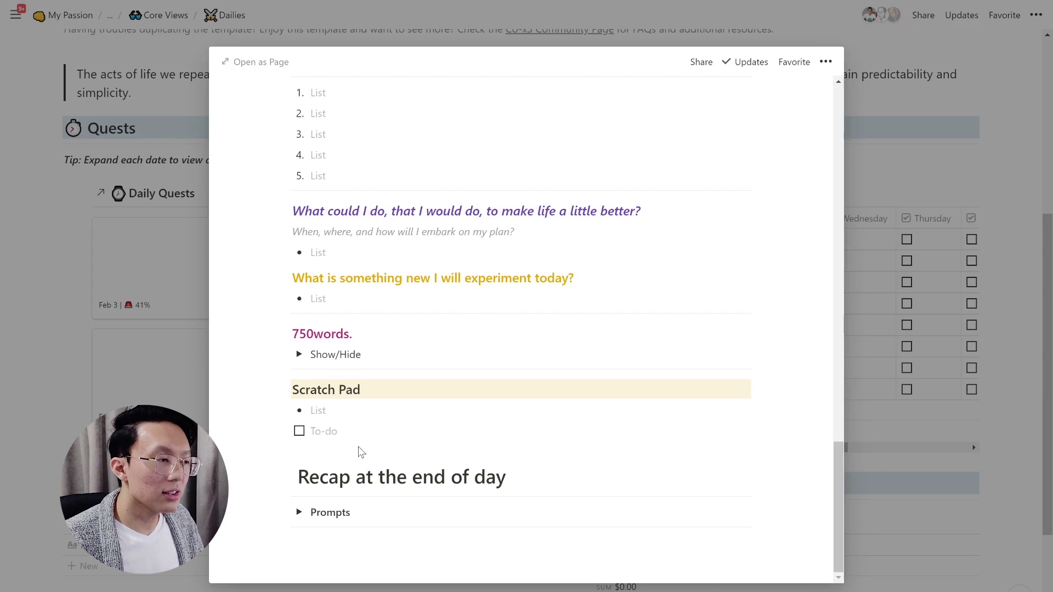
# - Expand the Prompts toggle under Recap at the end of day, then return to the page properties
pyautogui.click(299, 511)
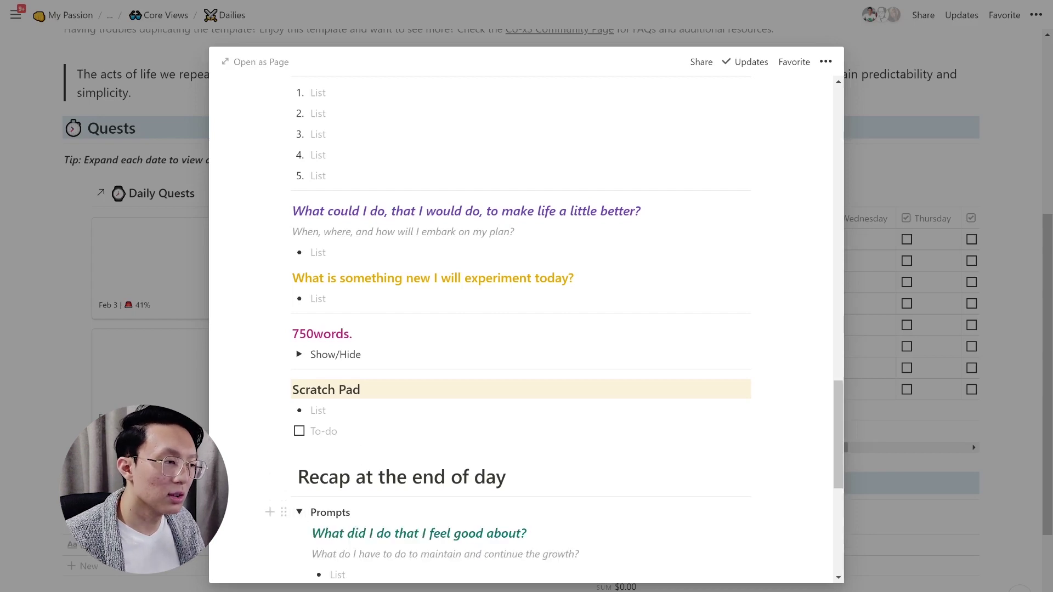
pyautogui.scroll(-6, 387, 512)
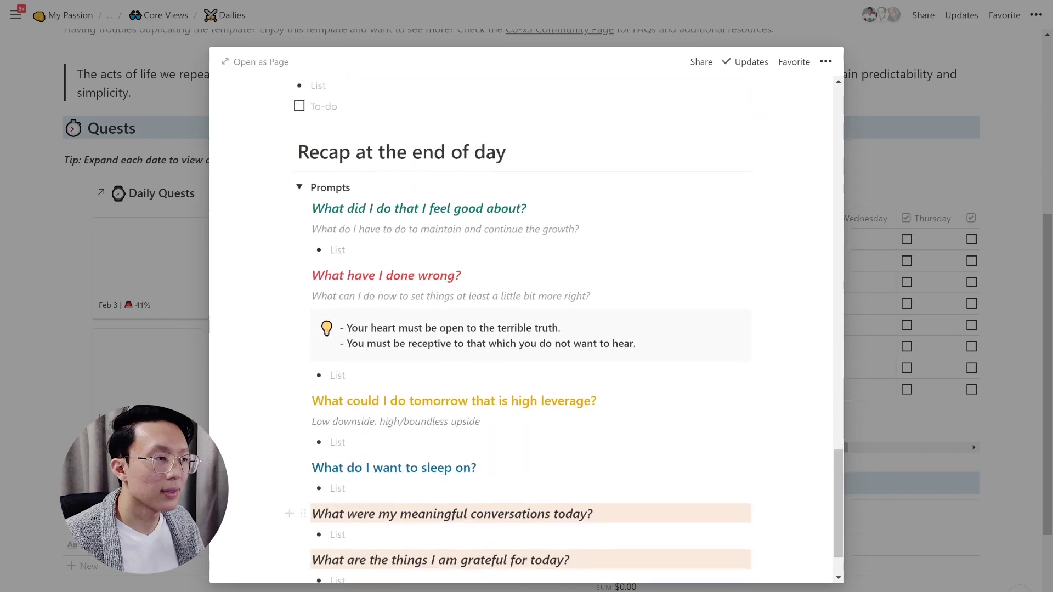
pyautogui.scroll(-1, 386, 512)
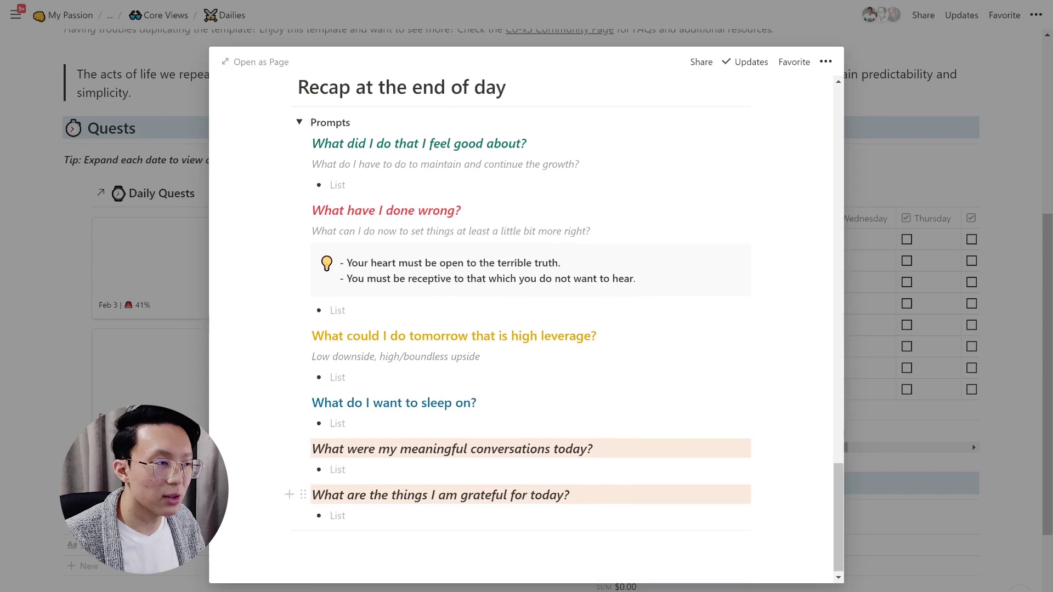
pyautogui.scroll(15, 418, 487)
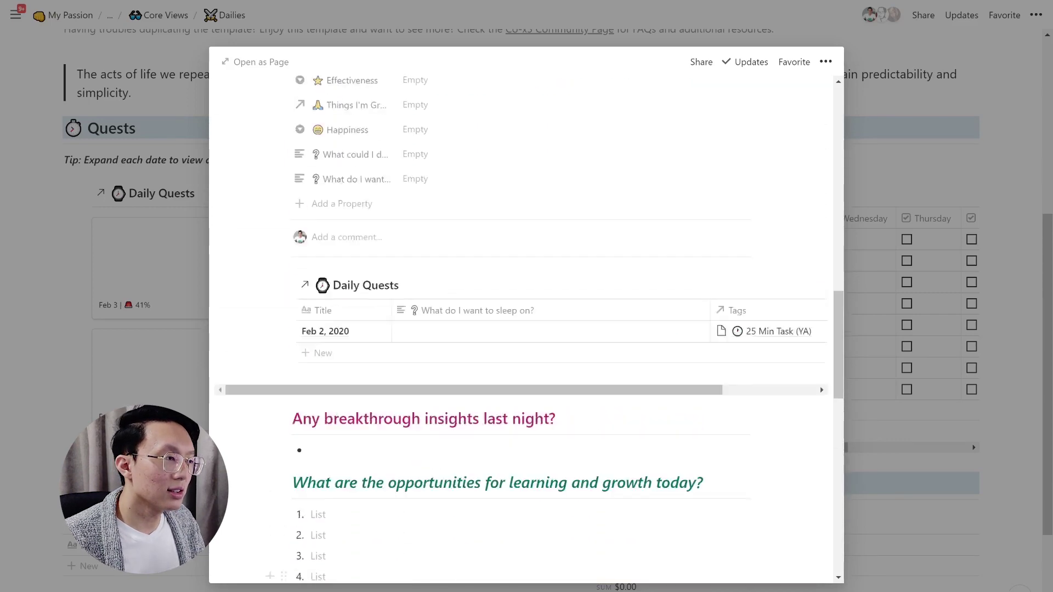
pyautogui.scroll(4, 433, 478)
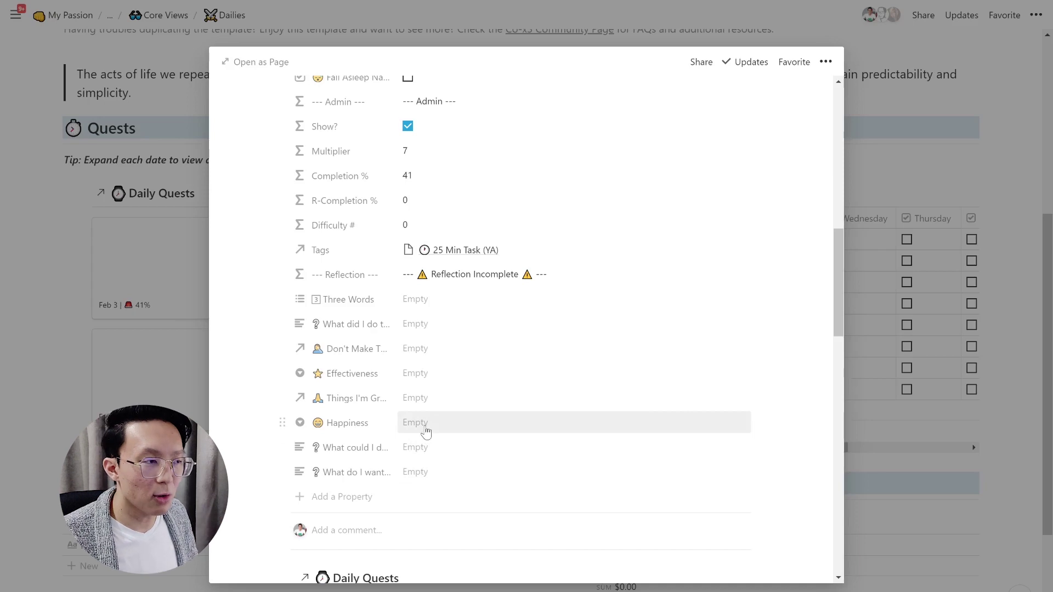
# - Tag Three Words with Eventful, Bonding and Introspective
pyautogui.click(460, 300)
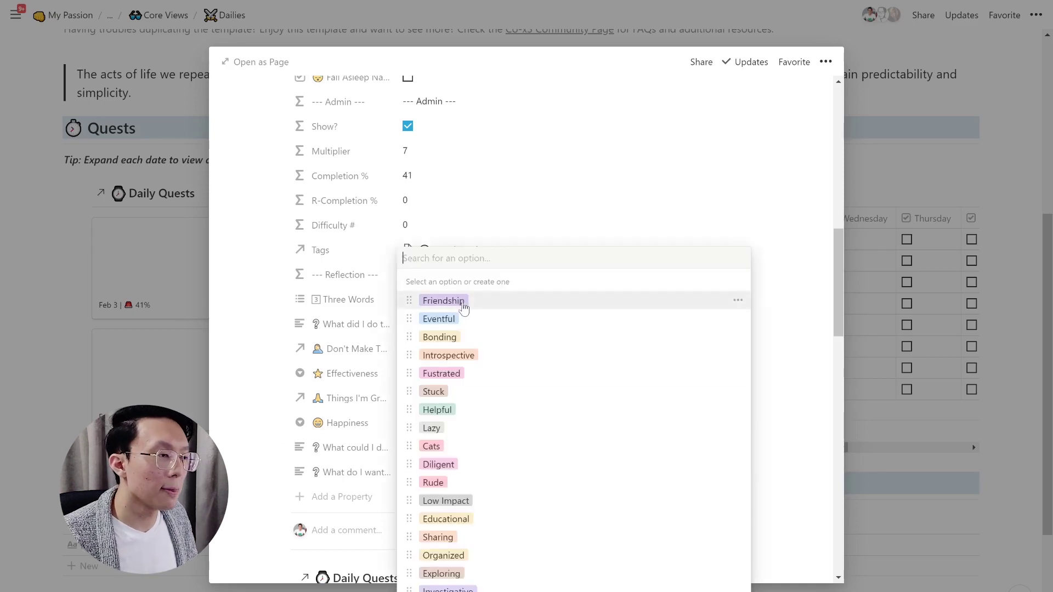
pyautogui.click(501, 323)
pyautogui.click(499, 337)
pyautogui.click(497, 355)
pyautogui.click(382, 365)
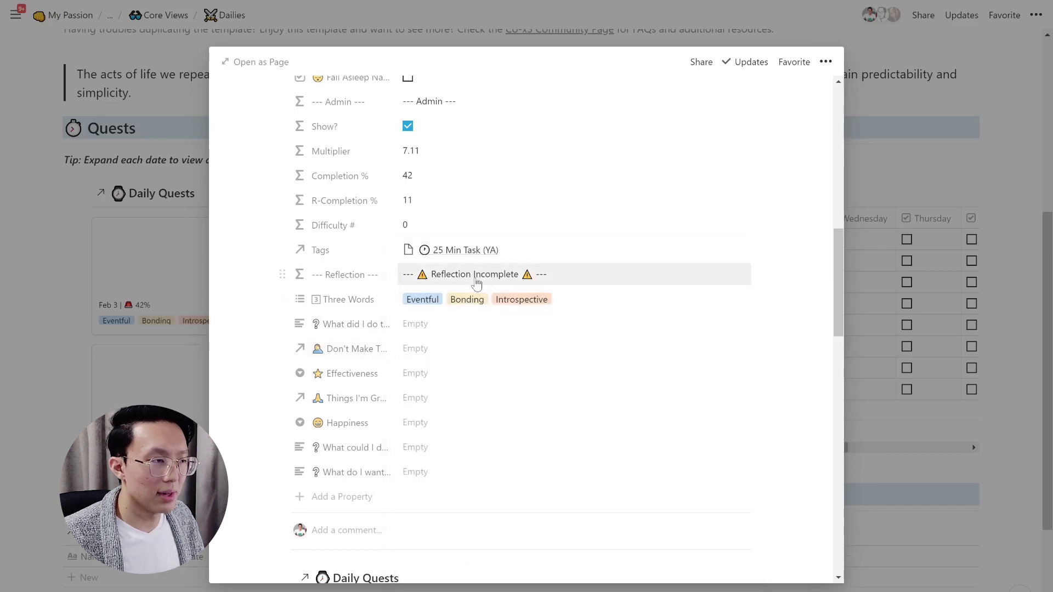
# - Enter 'Made a video!' as what I did and rate Effectiveness four stars
pyautogui.click(455, 332)
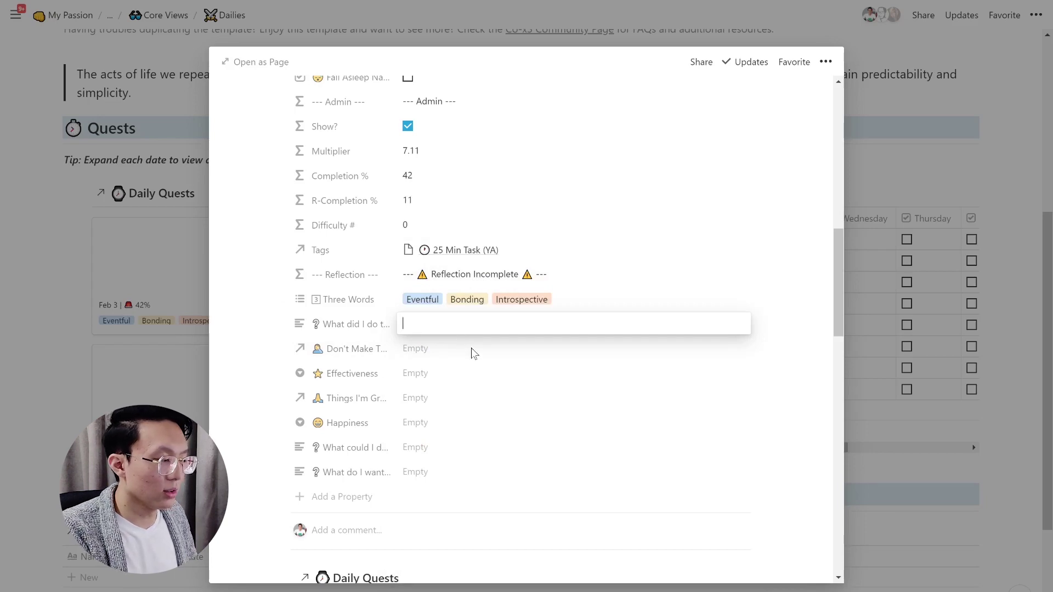
pyautogui.write('M')
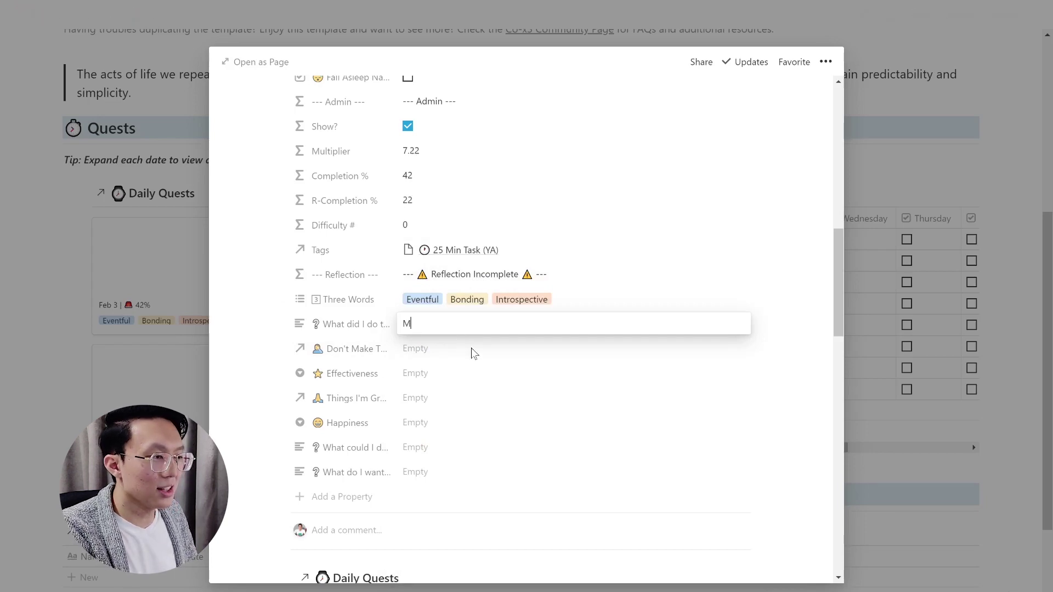
pyautogui.write('ade a vieow')
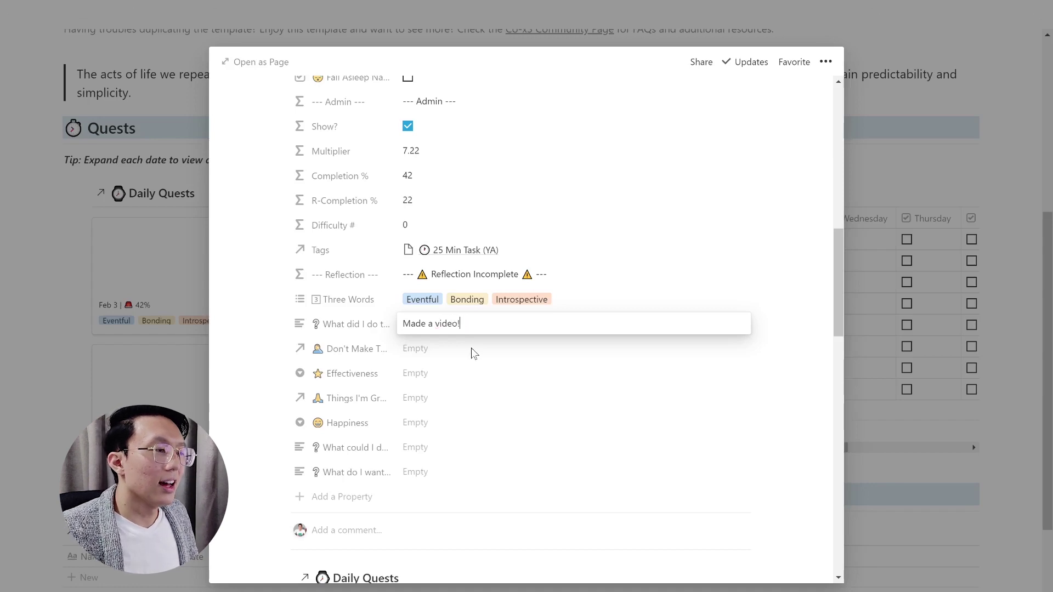
pyautogui.click(472, 350)
pyautogui.click(459, 378)
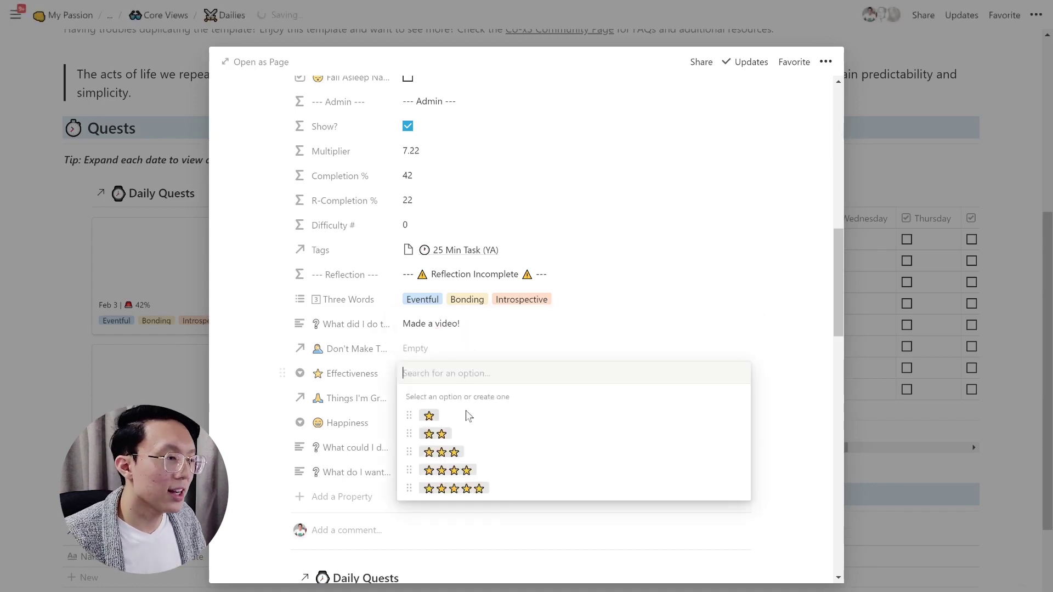
pyautogui.click(483, 472)
# - Leave Don't Make The Same Mistake Twice unlinked and set Happiness to the grinning face
pyautogui.click(431, 351)
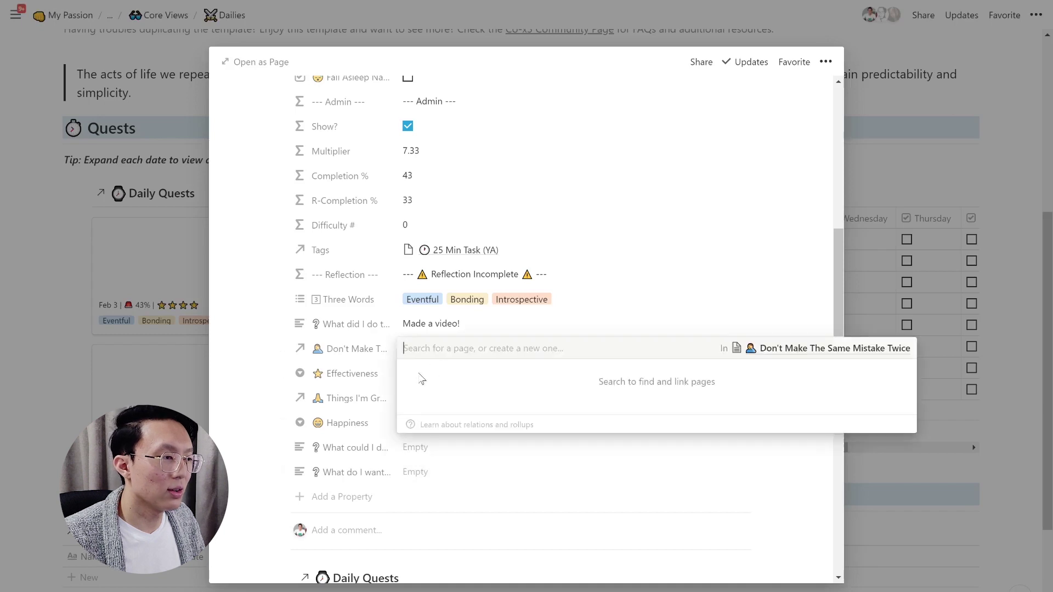
pyautogui.click(376, 400)
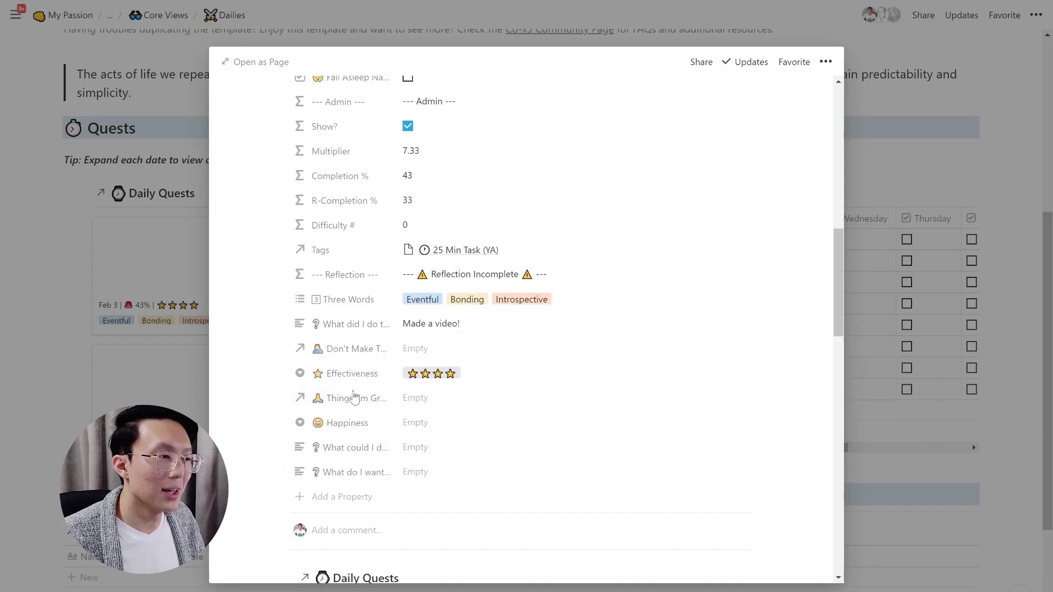
pyautogui.click(429, 432)
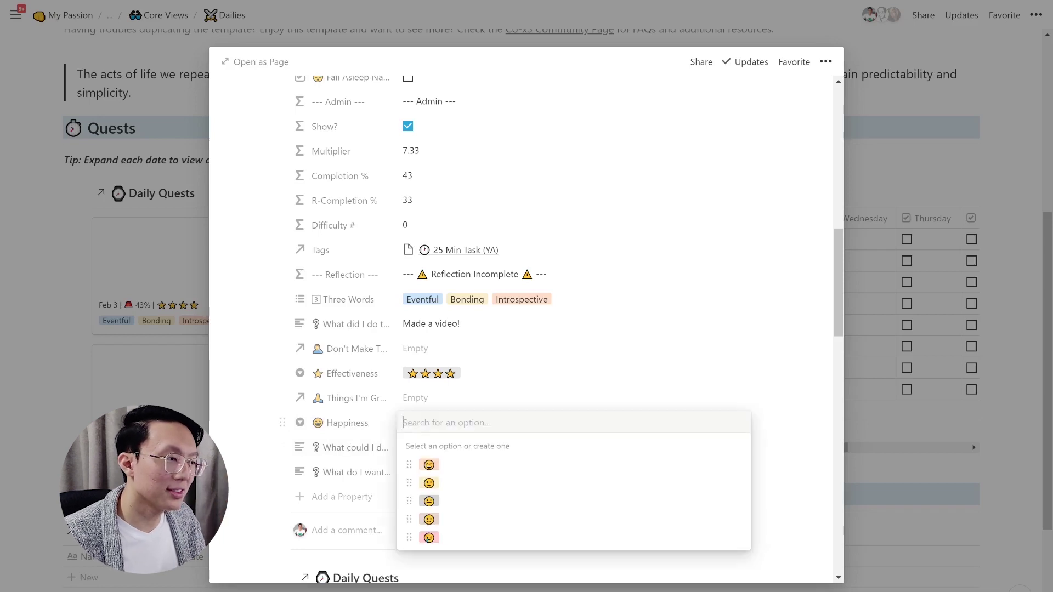
pyautogui.click(461, 466)
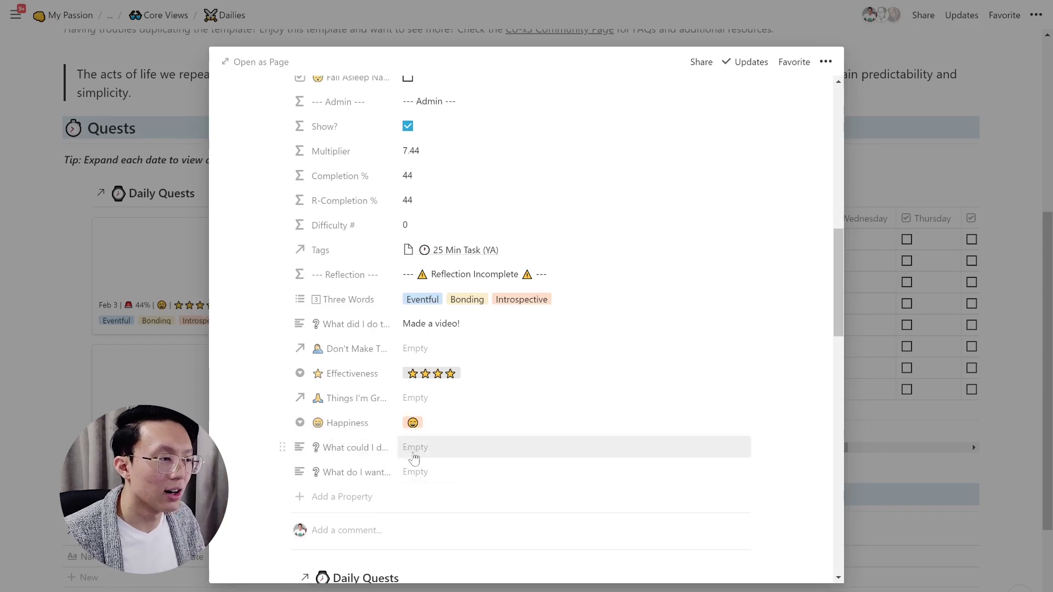
pyautogui.click(376, 457)
pyautogui.press('Escape')
pyautogui.click(367, 475)
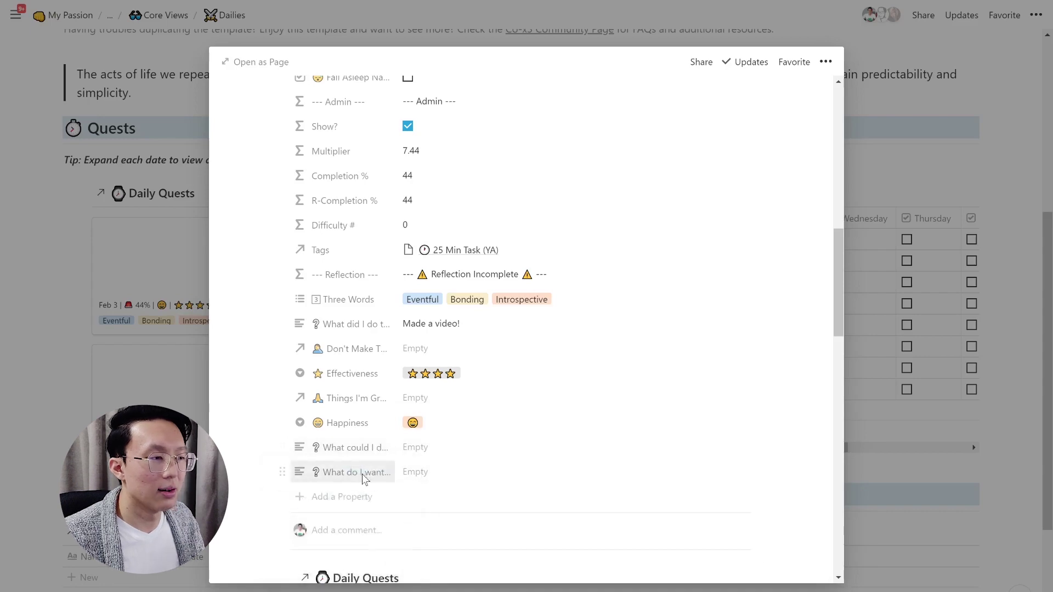
pyautogui.click(471, 480)
pyautogui.scroll(-5, 470, 480)
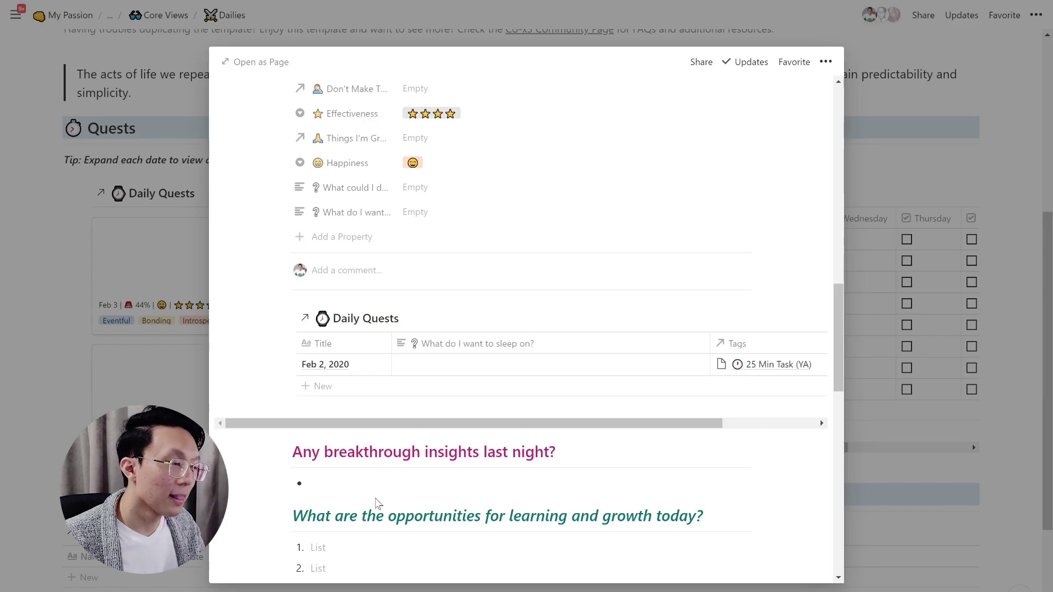
# - Close the Feb 3 daily page and go to the Dashboard's Theme of the Week and Weekend plans
pyautogui.scroll(10, 376, 503)
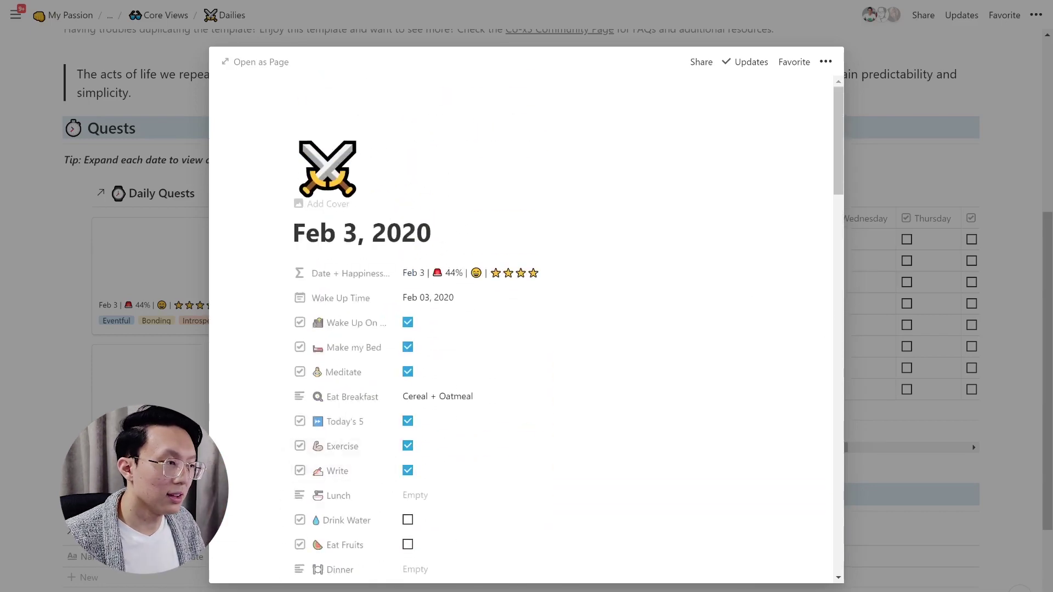
pyautogui.scroll(2, 405, 217)
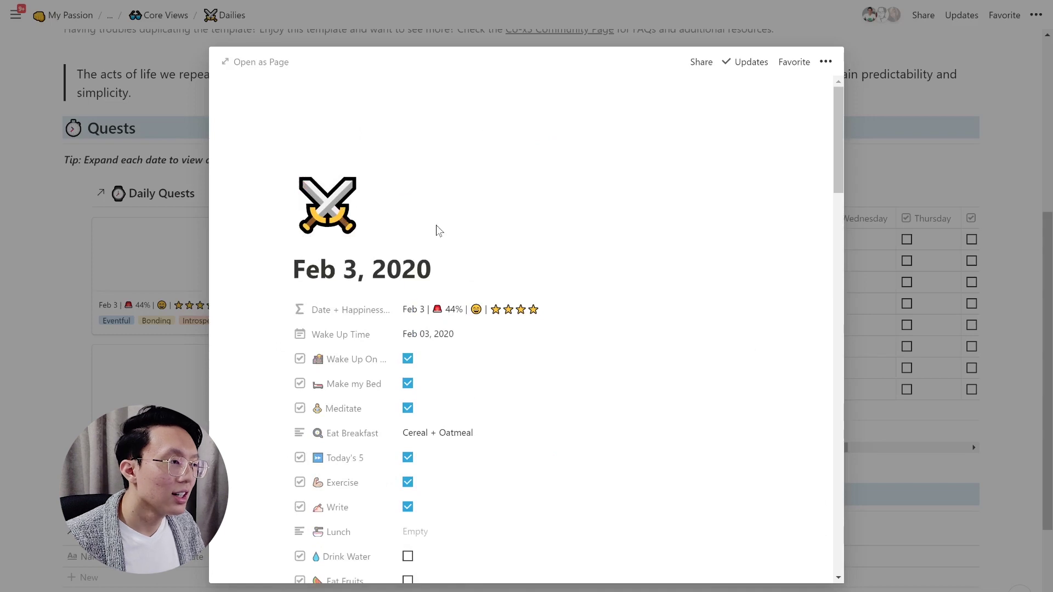
pyautogui.click(158, 364)
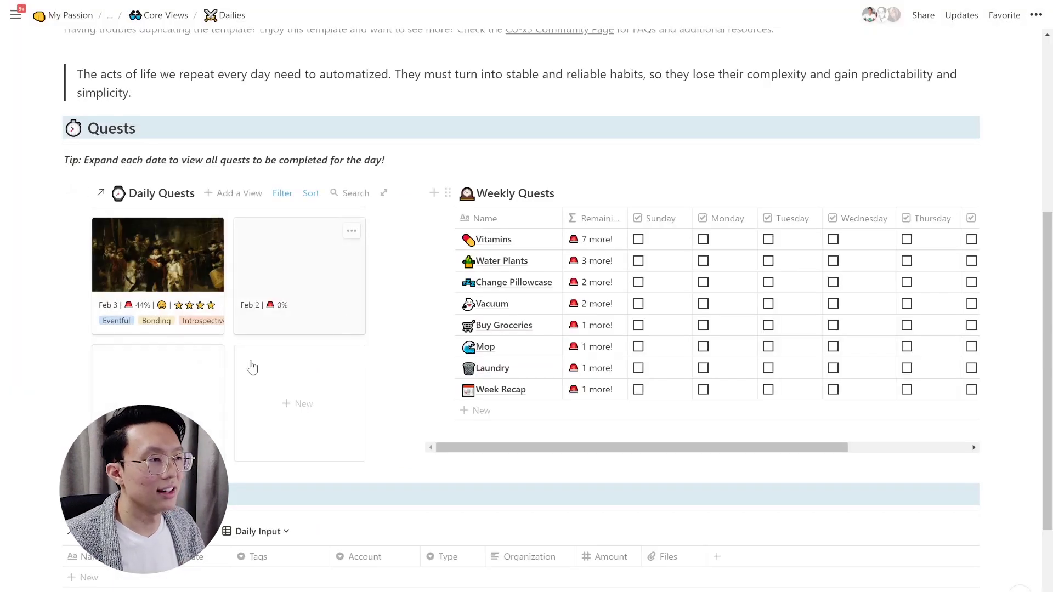
pyautogui.moveTo(124, 274)
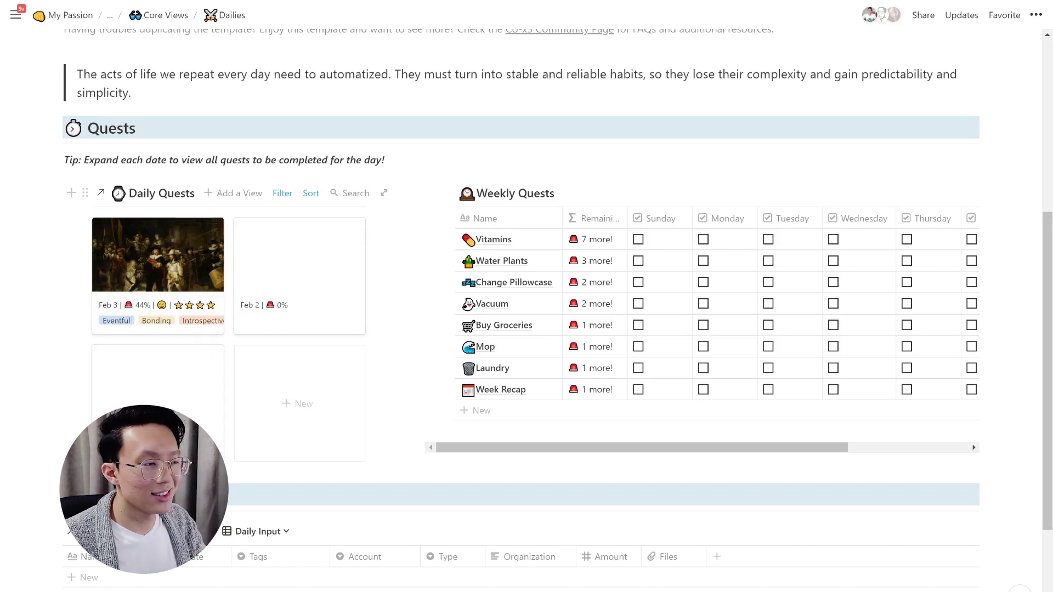
pyautogui.moveTo(252, 224)
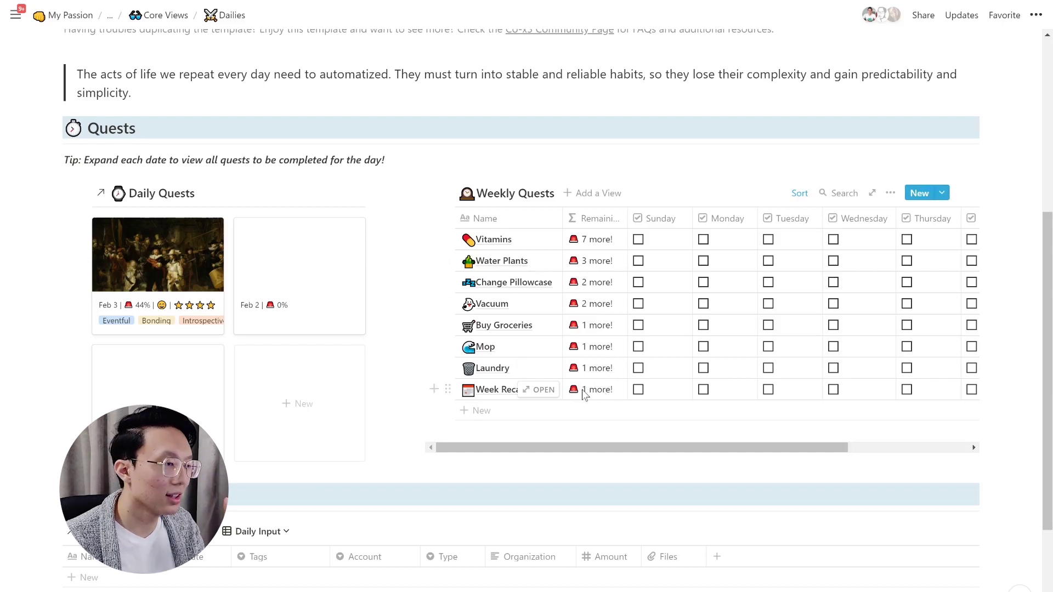
pyautogui.scroll(-3, 594, 386)
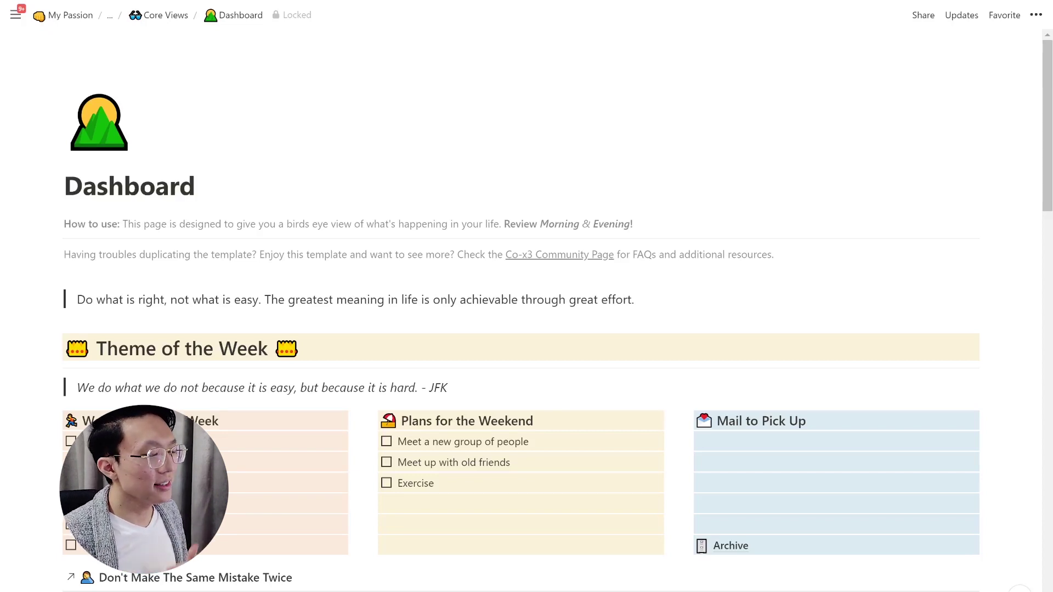
pyautogui.scroll(-3, 521, 307)
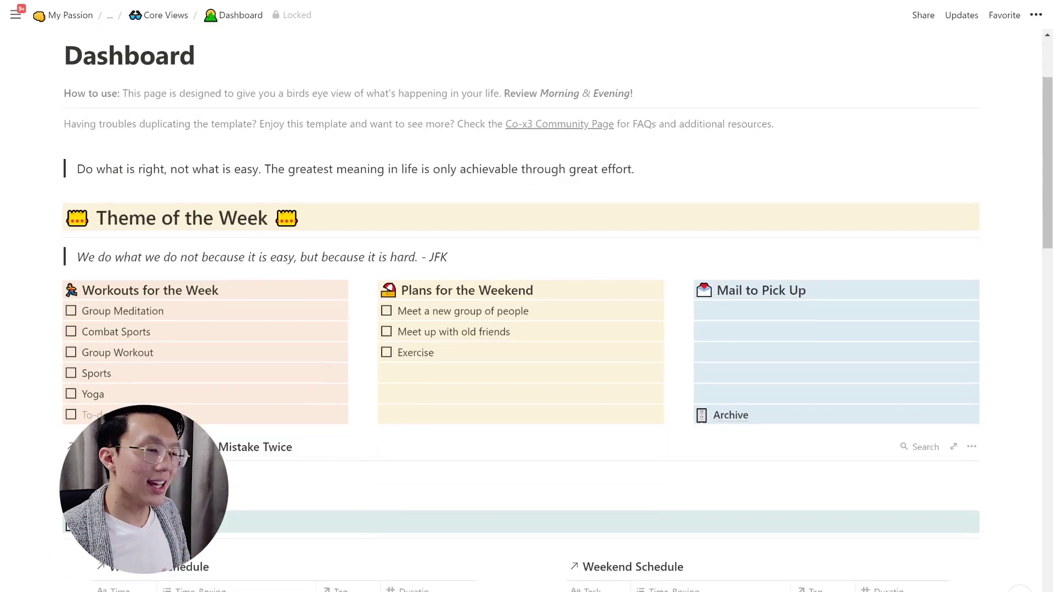
pyautogui.scroll(-3, 905, 439)
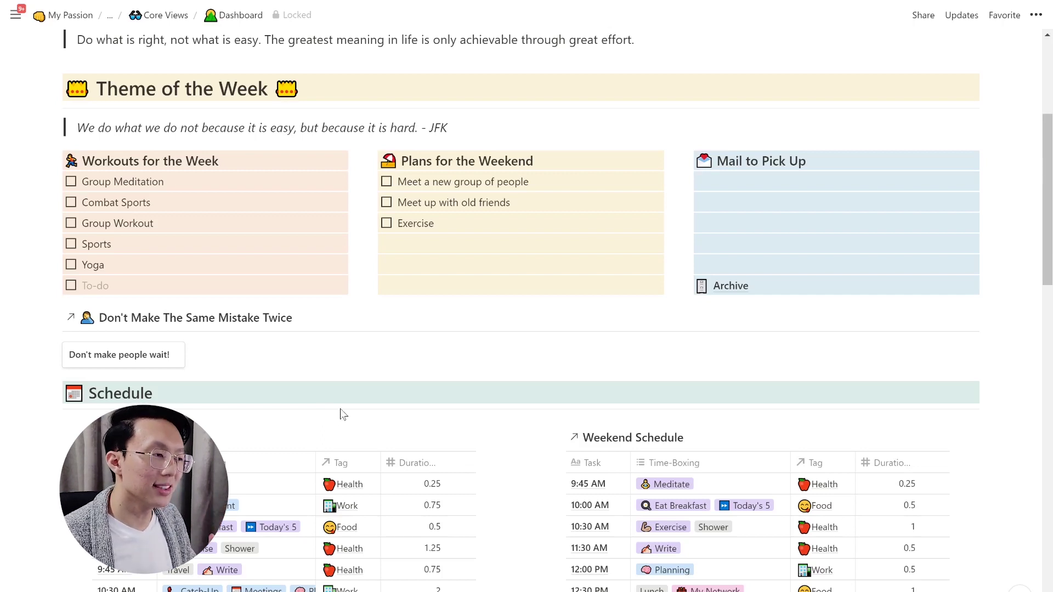
pyautogui.scroll(-6, 340, 414)
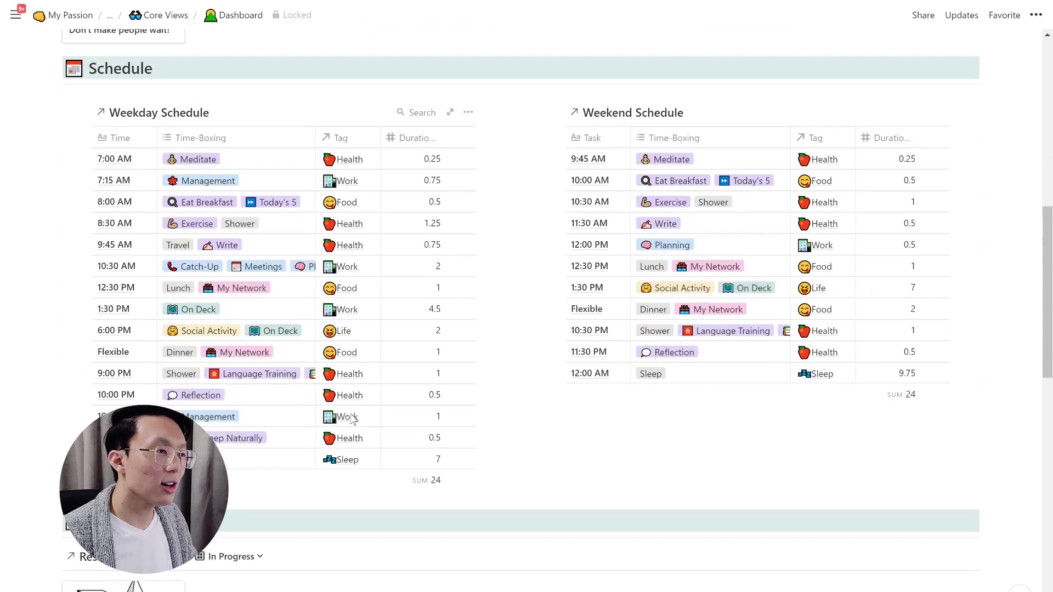
pyautogui.scroll(-8, 352, 420)
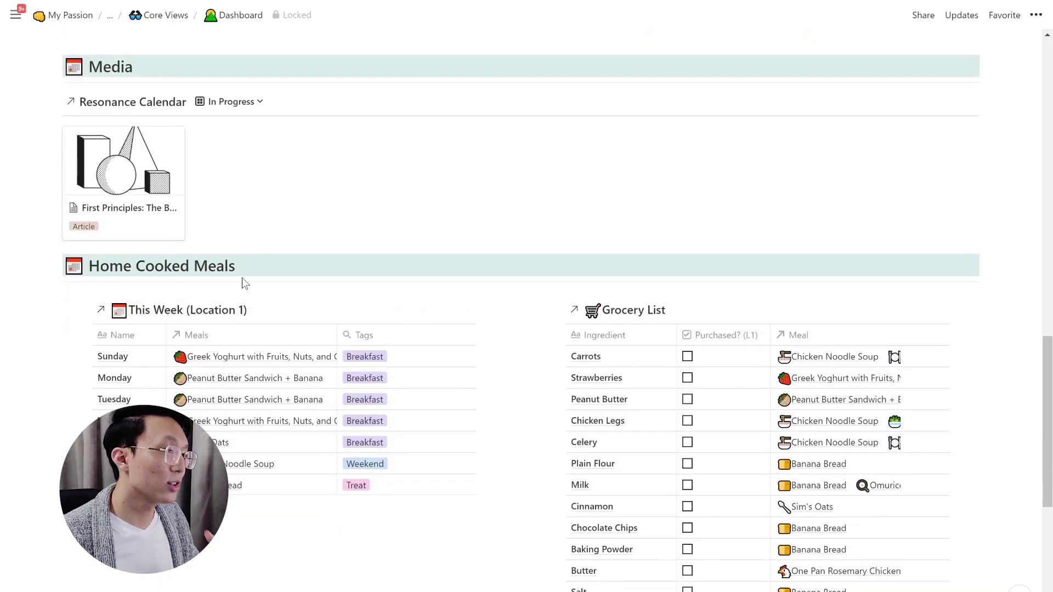
pyautogui.click(234, 105)
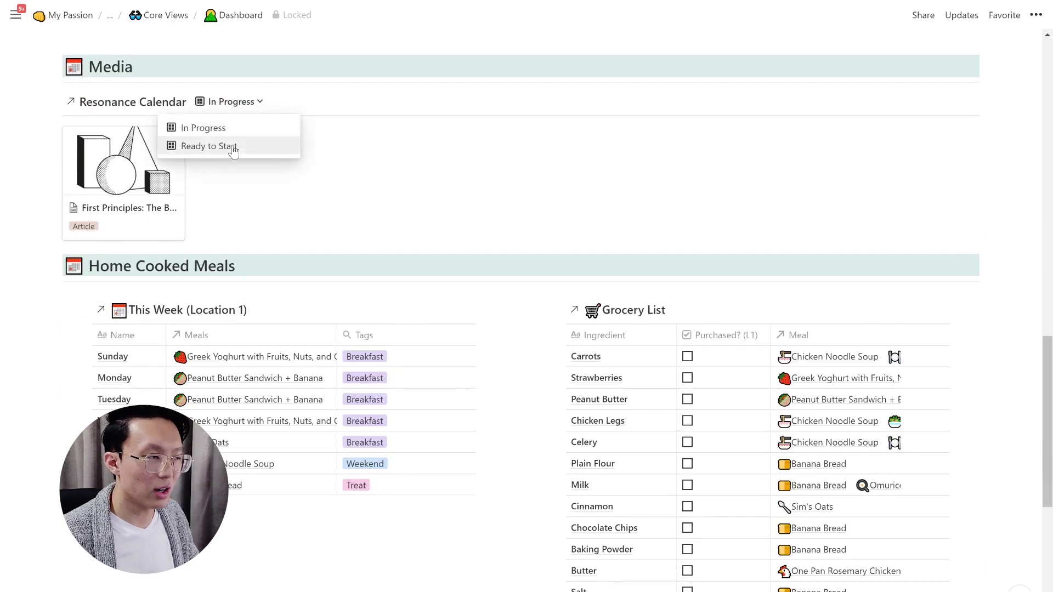
pyautogui.click(257, 231)
pyautogui.scroll(-4, 305, 256)
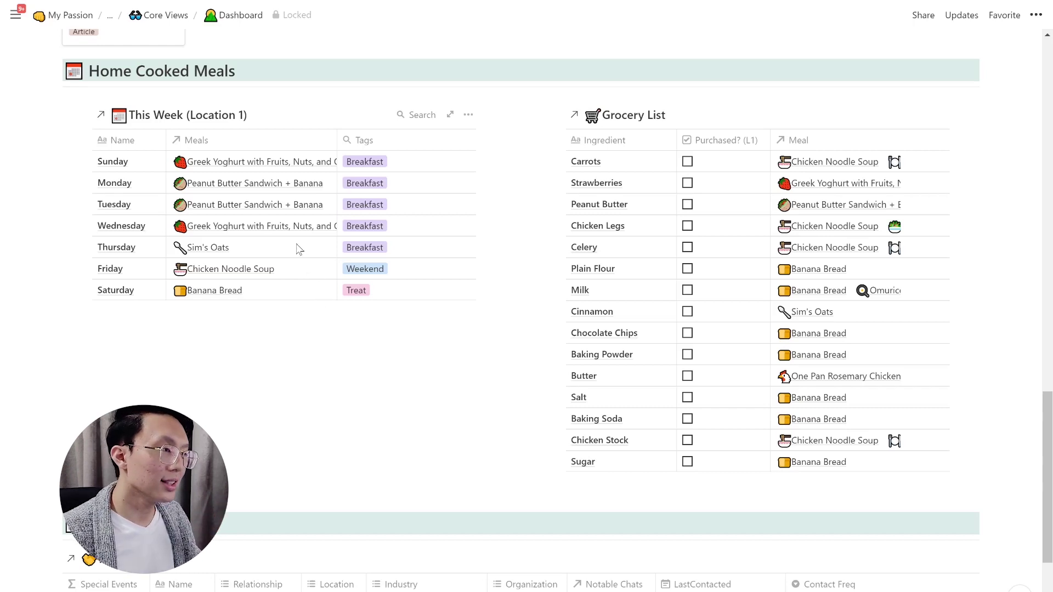
pyautogui.click(260, 169)
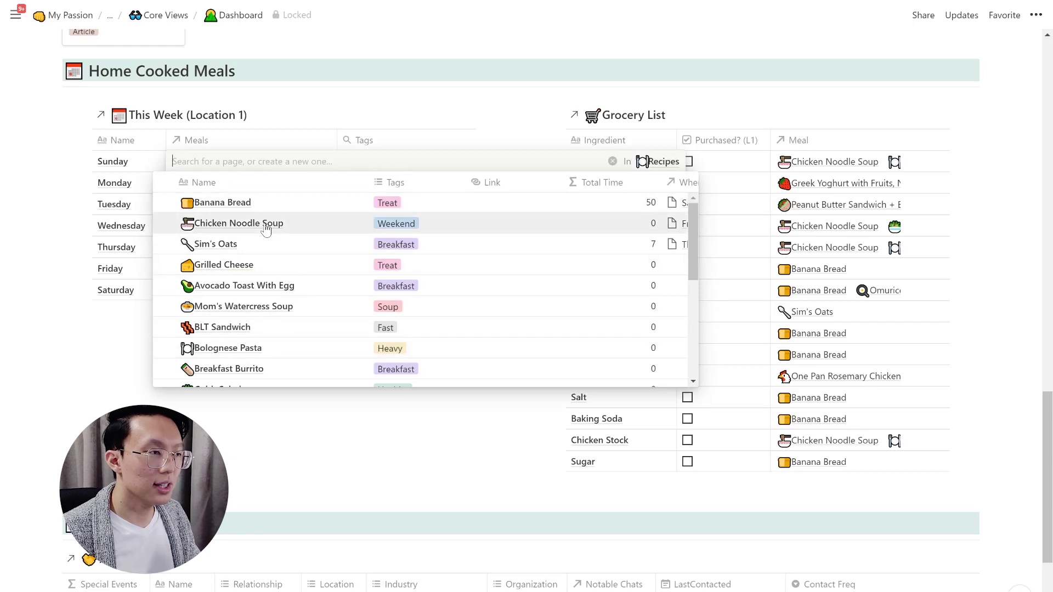
pyautogui.click(344, 116)
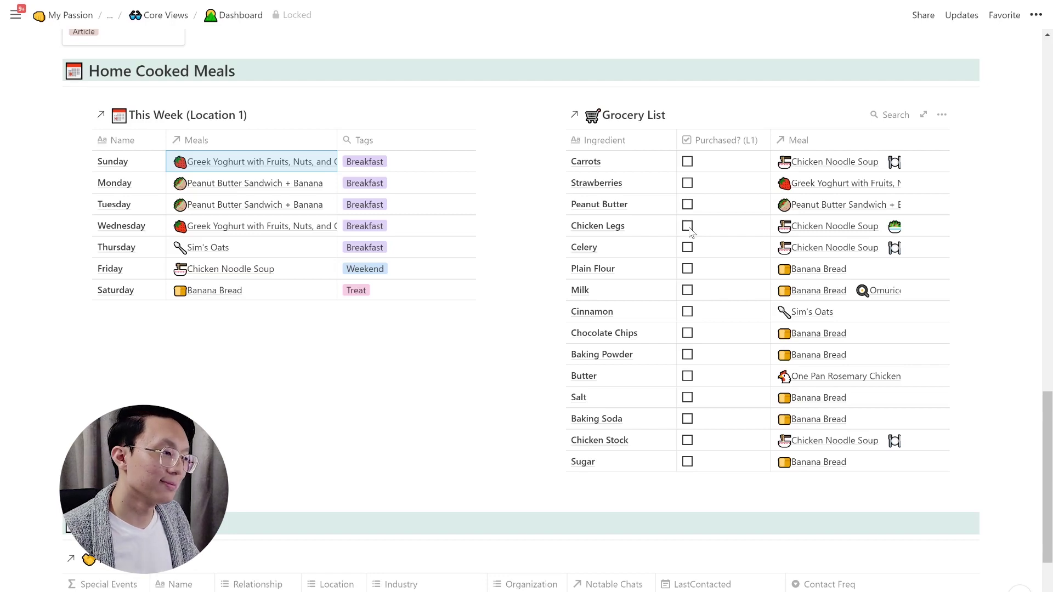
# - Scroll the Co-x3 Community Page down to the Template Library gallery
pyautogui.scroll(-4, 648, 248)
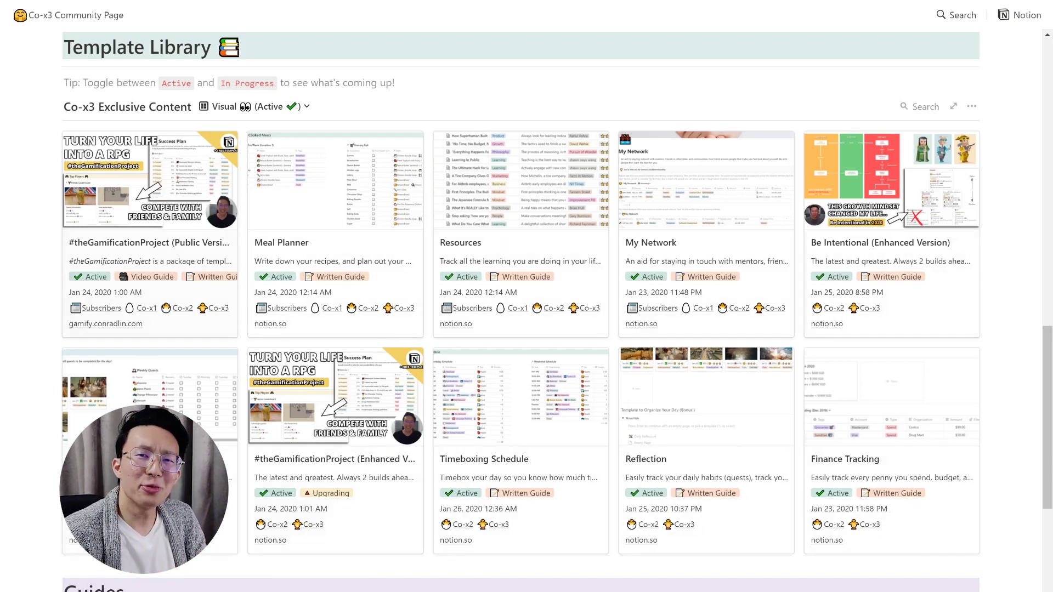
# - Switch Co-x3 Exclusive Content to the In Progress view, showing four Building/Testing templates from Family Dashboard to Product Market Fit
pyautogui.click(244, 110)
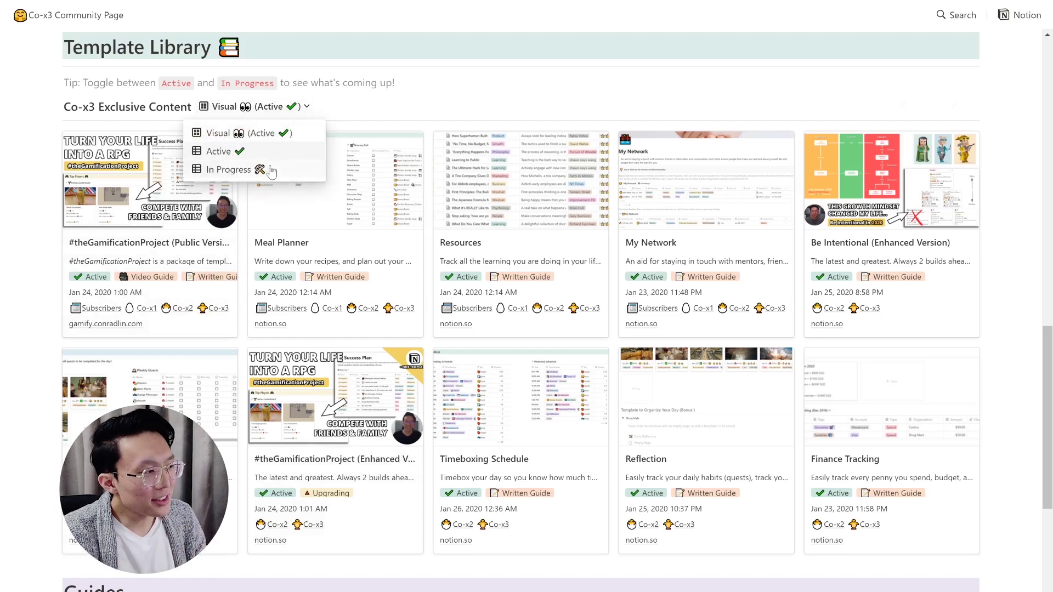
pyautogui.click(230, 168)
pyautogui.scroll(-2, 272, 172)
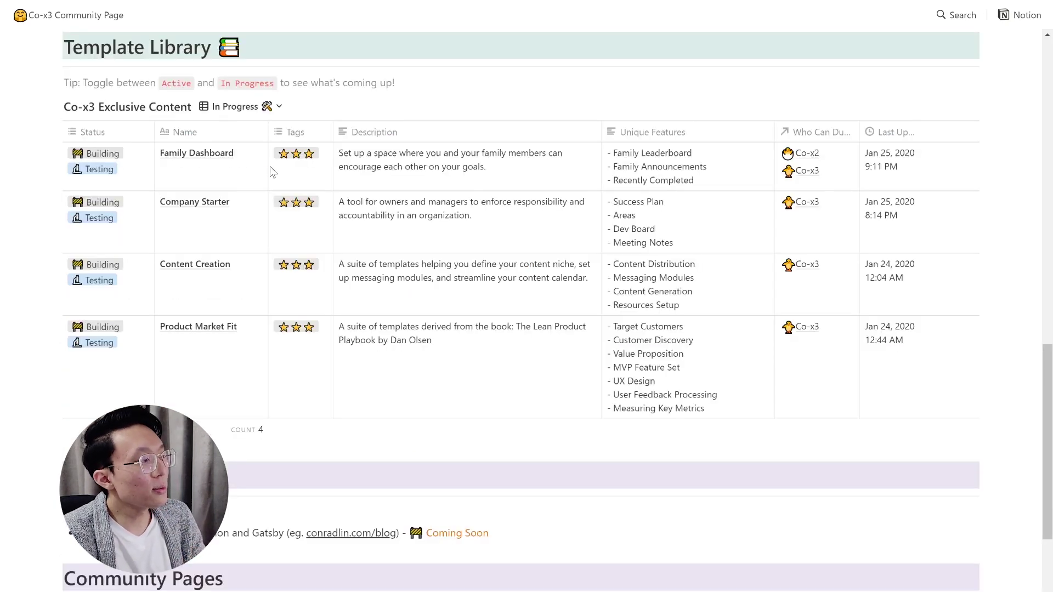